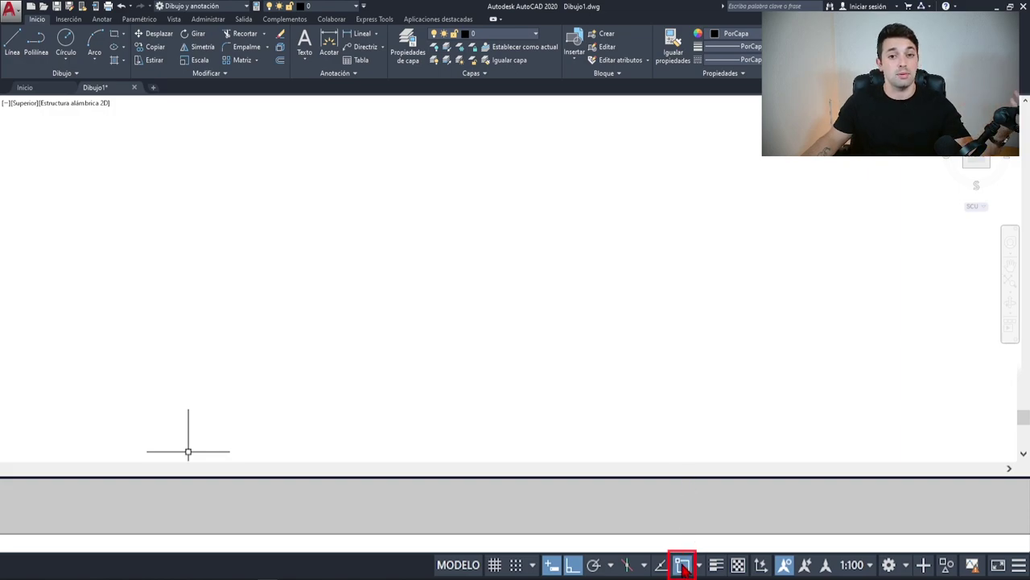
# - Switch running object snaps off and back on, then show the object snap mode list
pyautogui.click(683, 566)
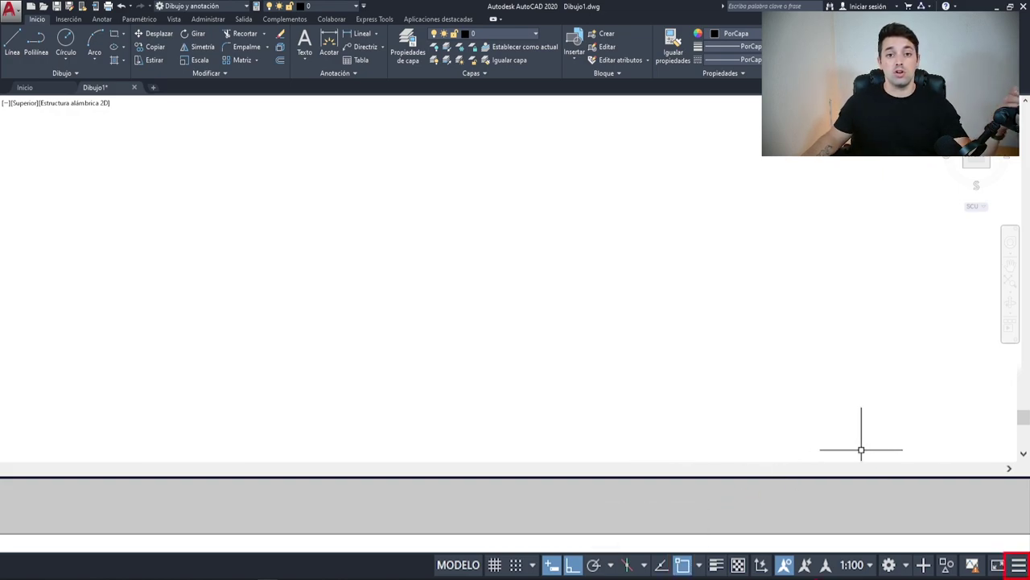
pyautogui.click(1019, 565)
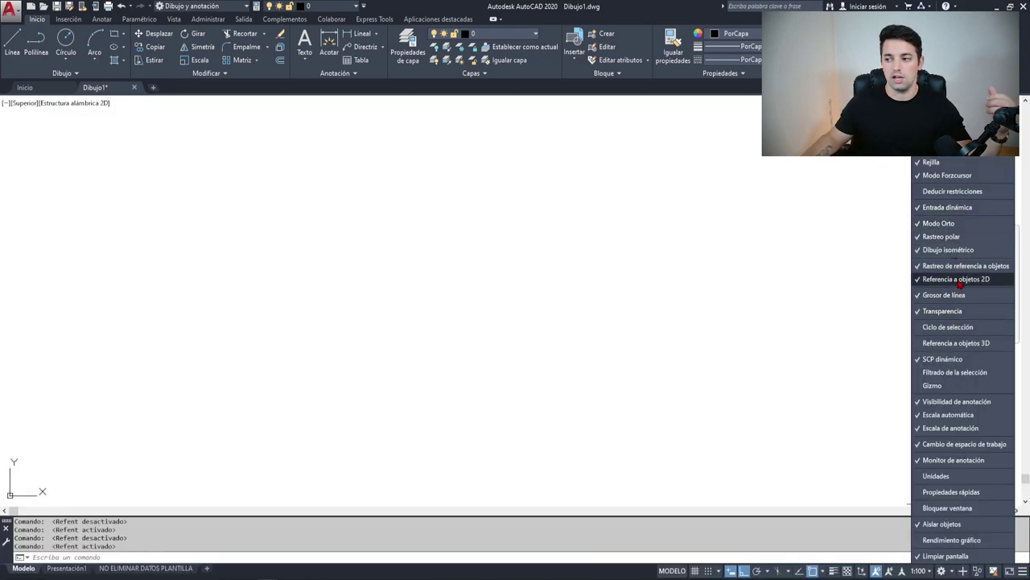
pyautogui.click(499, 314)
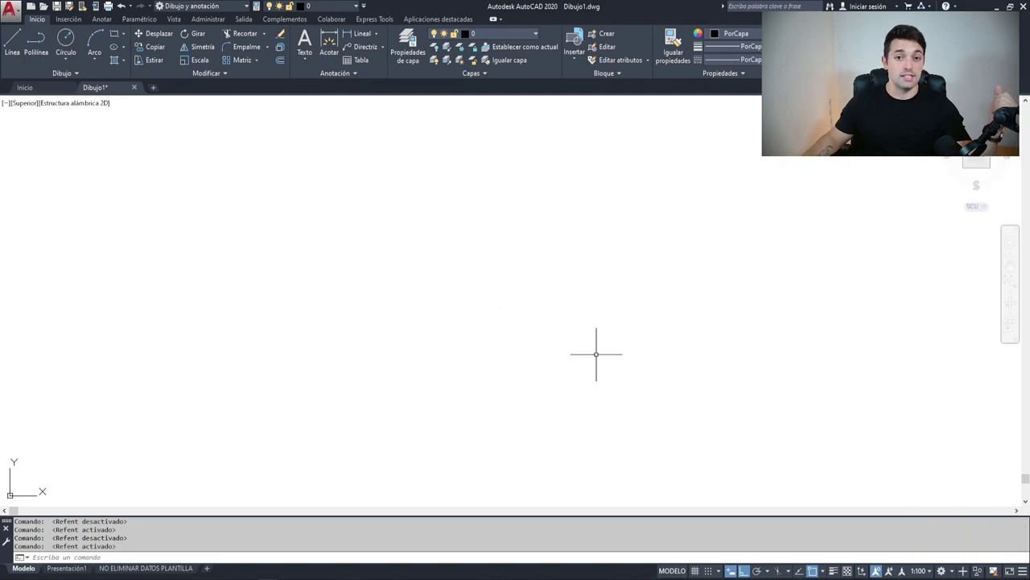
pyautogui.click(822, 571)
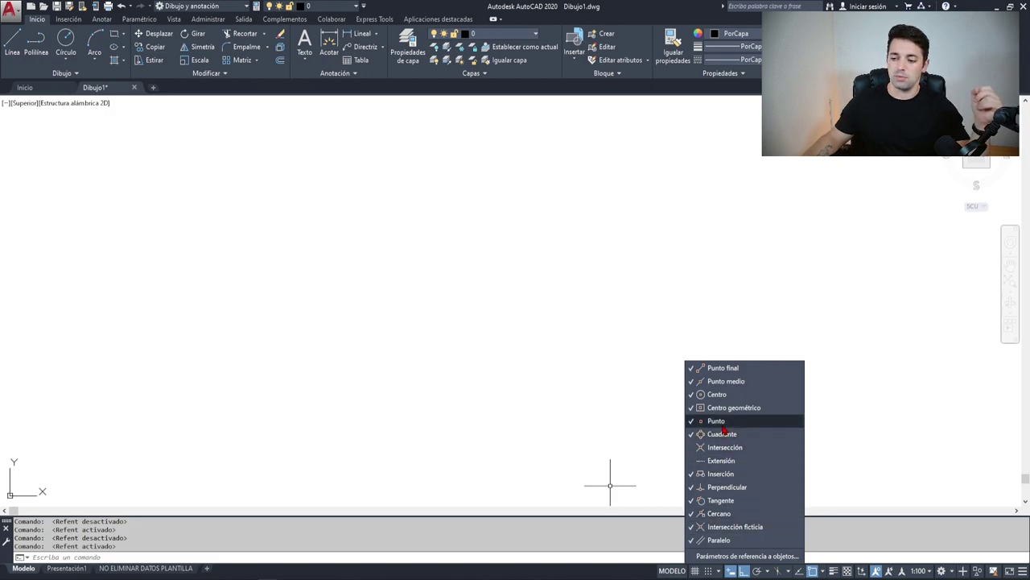
# - Leave the Punto snap unchecked and enter REF at the command prompt
pyautogui.click(698, 421)
pyautogui.click(710, 435)
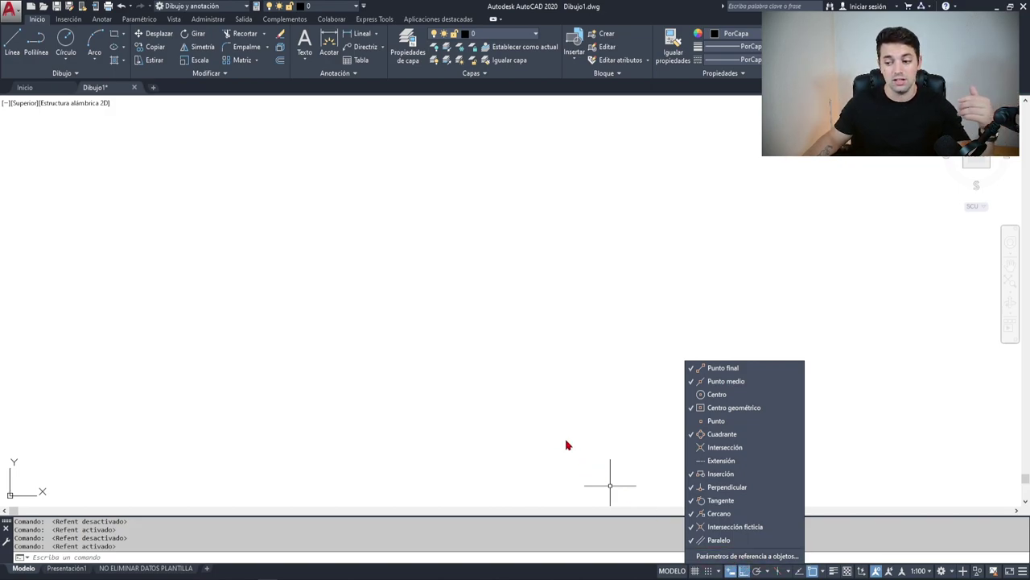
pyautogui.write('REF')
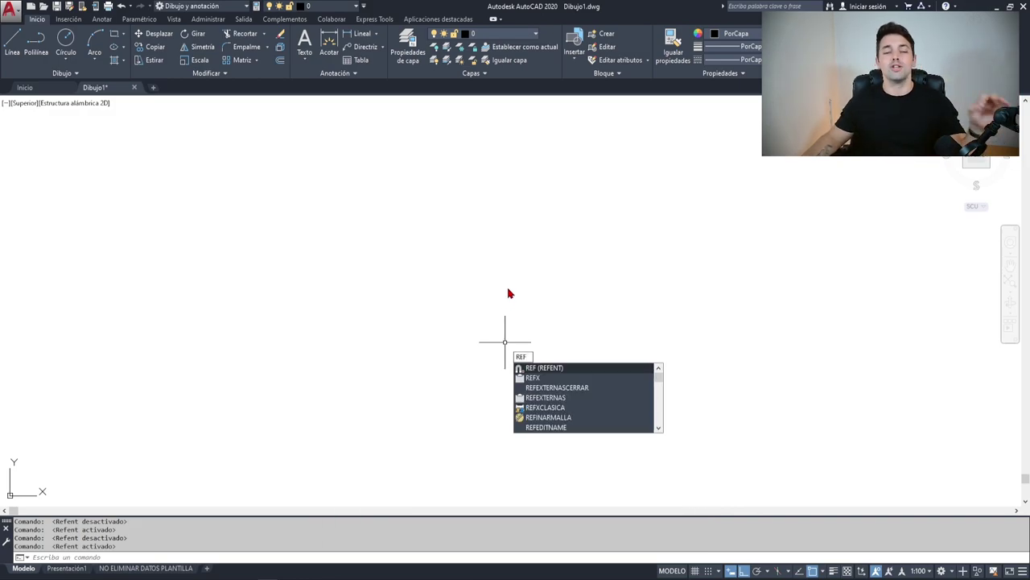
# - In object snap settings, enable snap tracking and keep only Punto final and Tangente checked
pyautogui.press('Return')
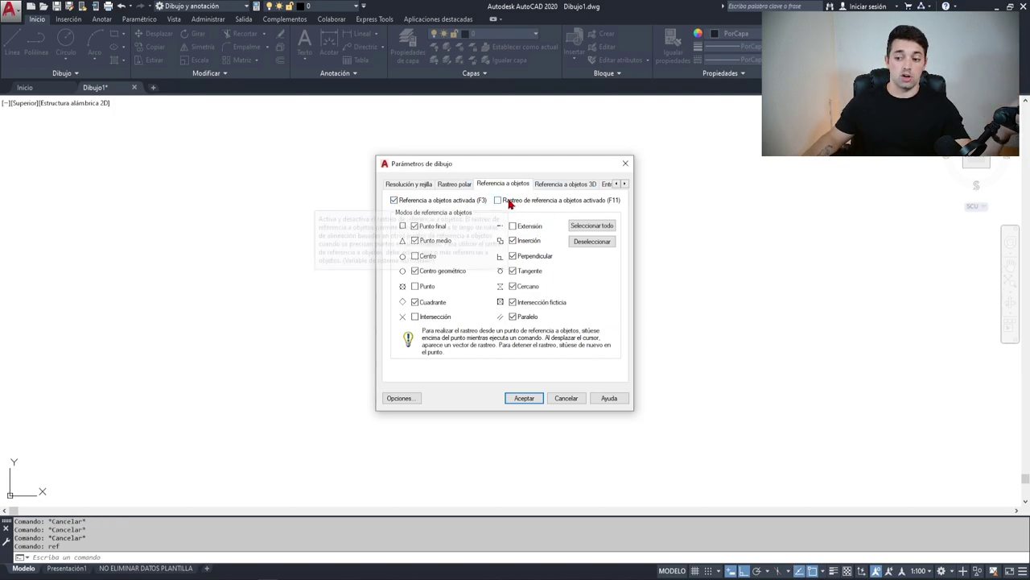
pyautogui.click(509, 203)
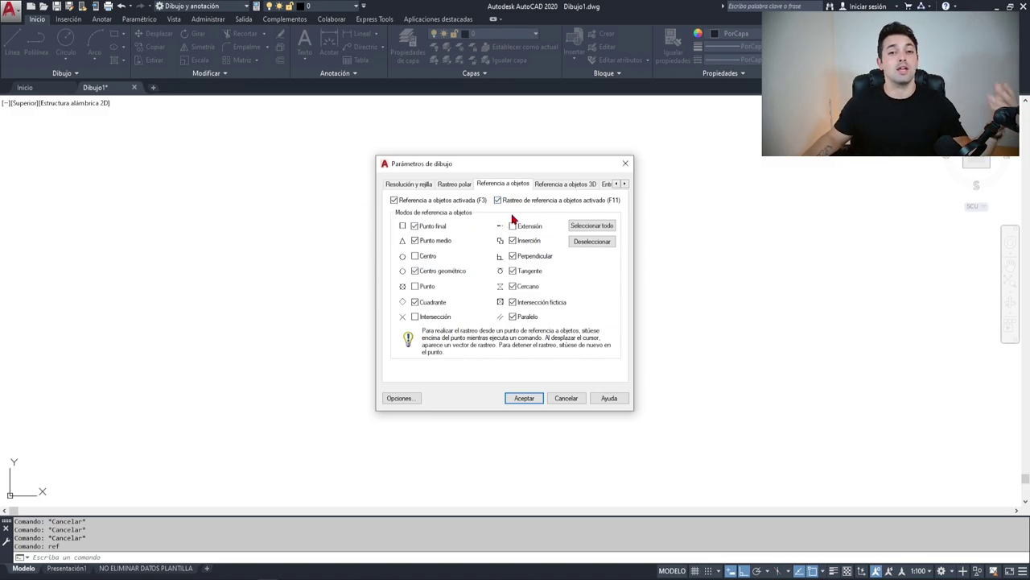
pyautogui.click(585, 228)
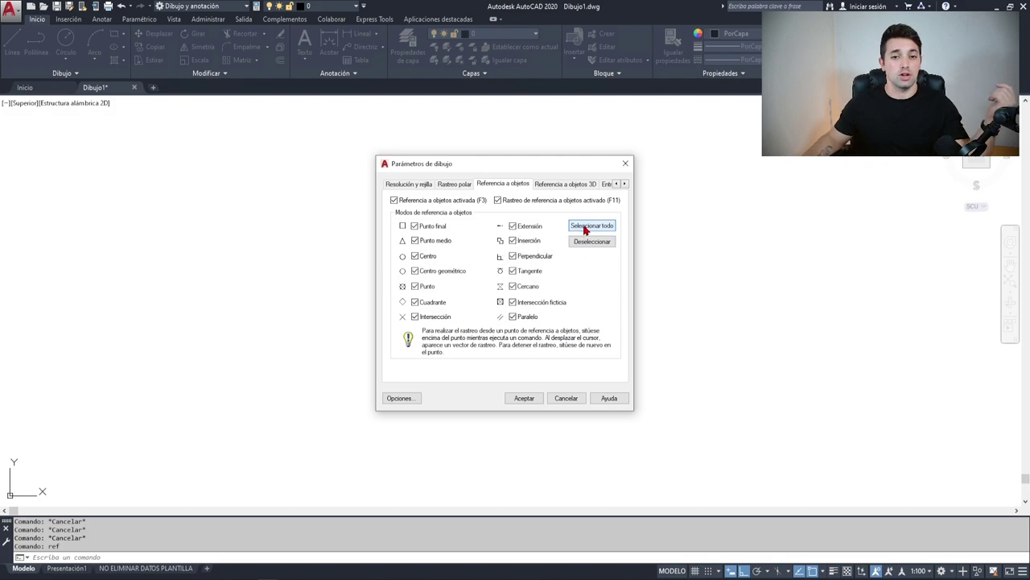
pyautogui.click(585, 243)
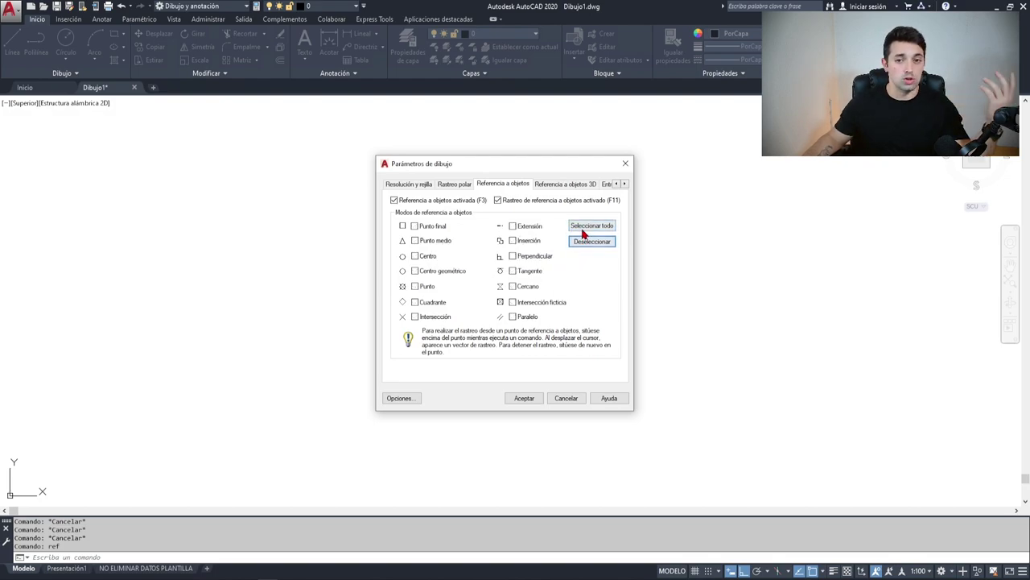
pyautogui.click(585, 230)
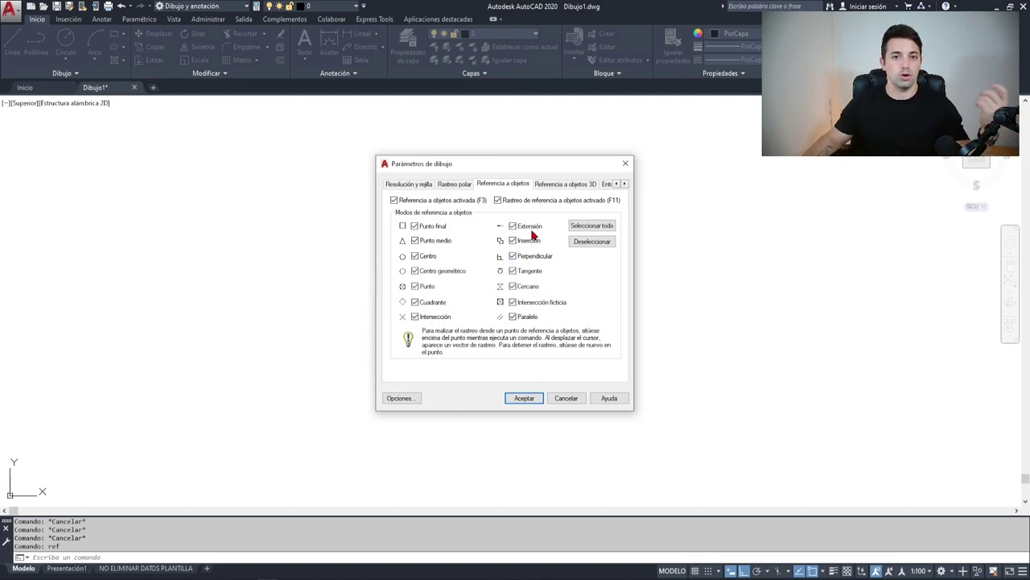
pyautogui.click(581, 241)
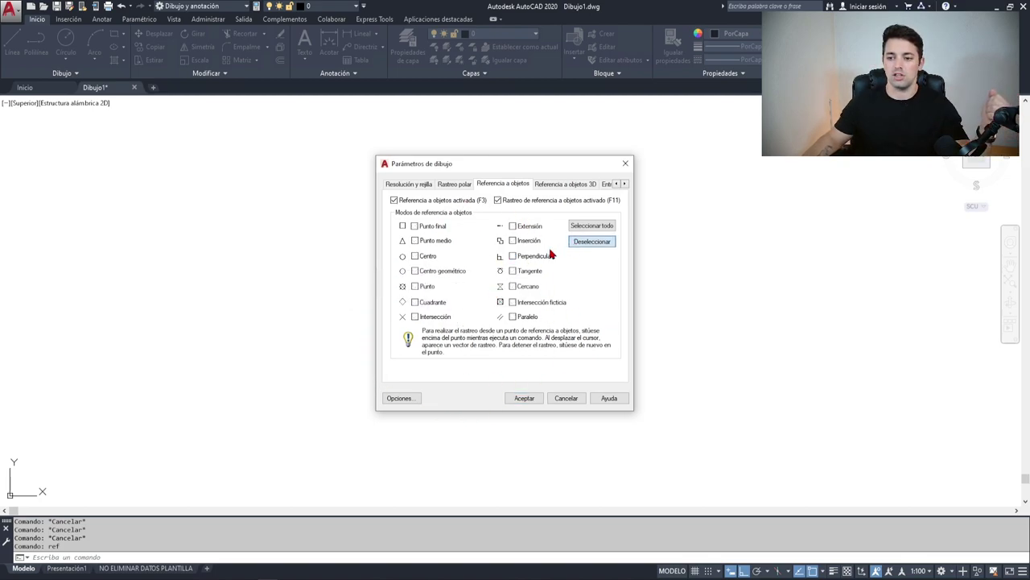
pyautogui.click(435, 228)
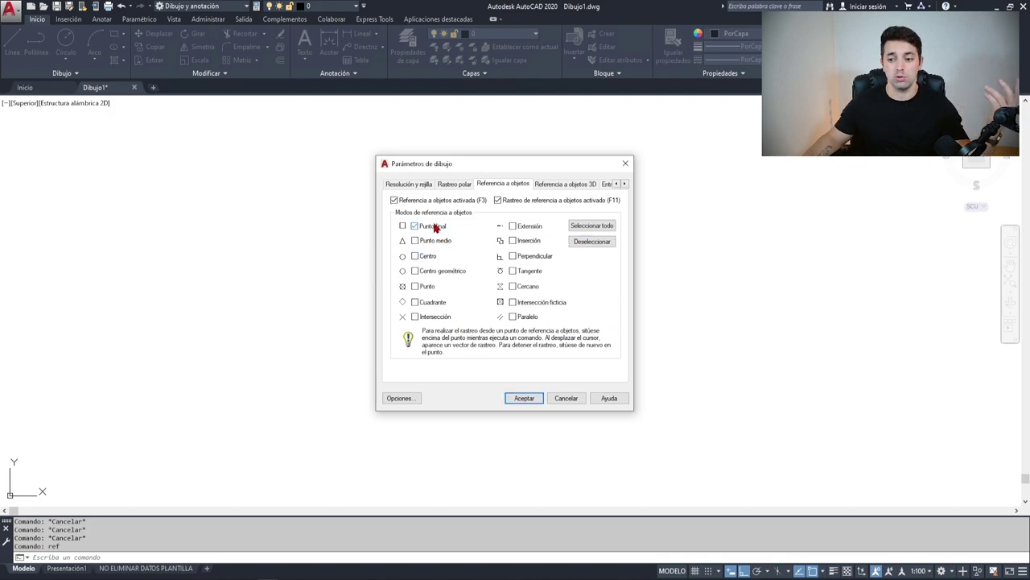
pyautogui.click(519, 272)
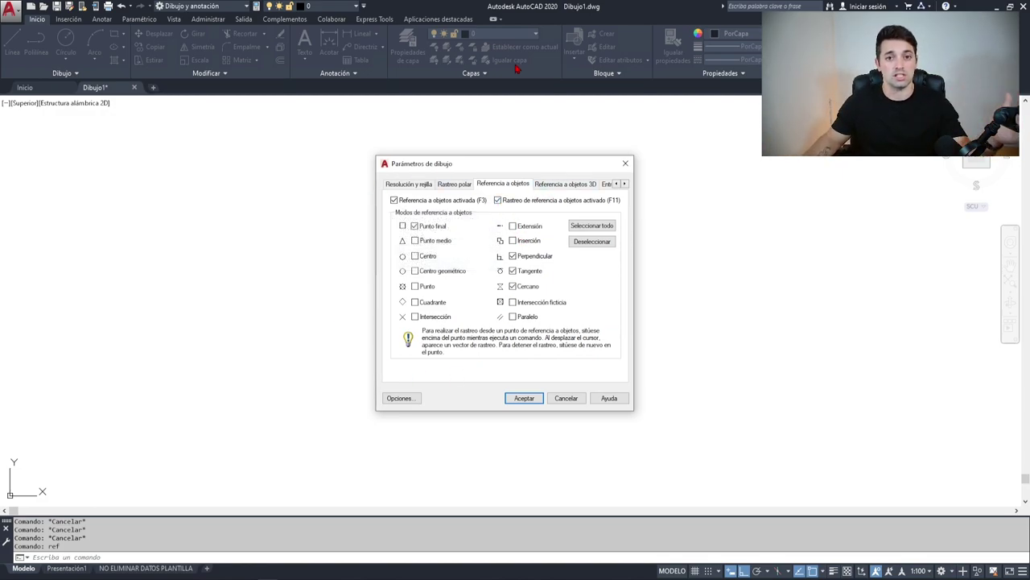
# - Review the 3D object snap tab, then accept the snap settings with OK
pyautogui.click(557, 184)
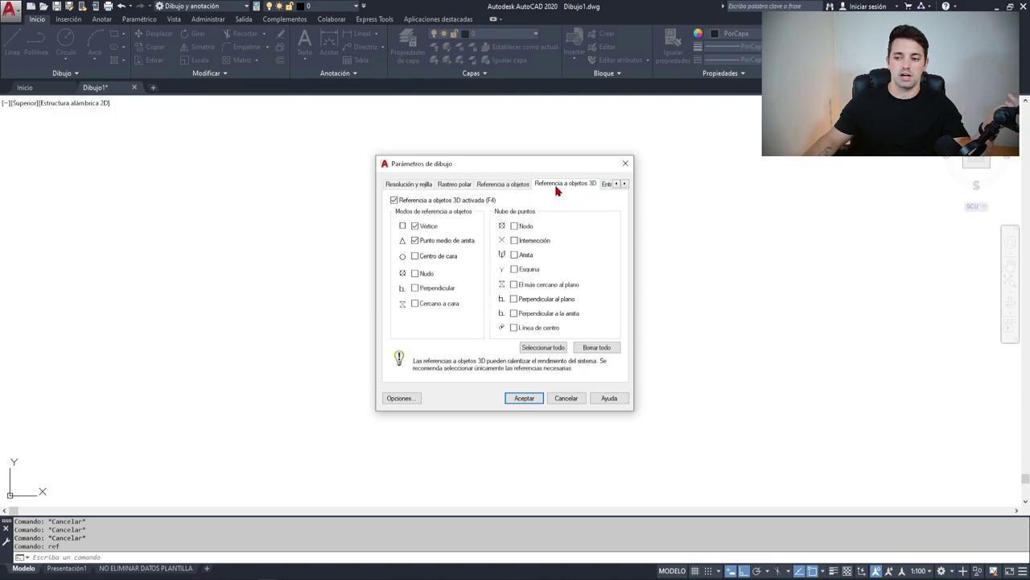
pyautogui.click(500, 185)
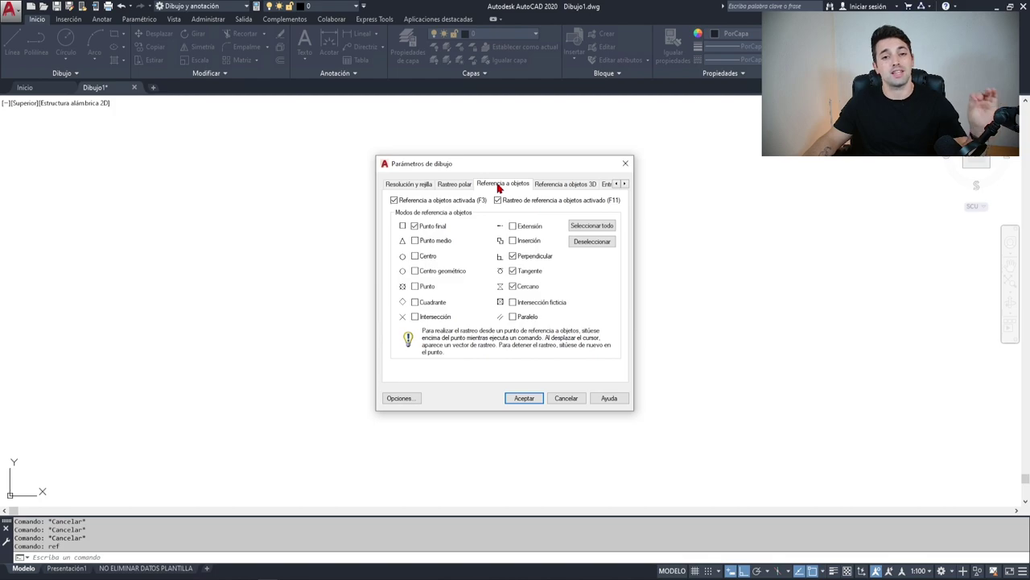
pyautogui.click(568, 183)
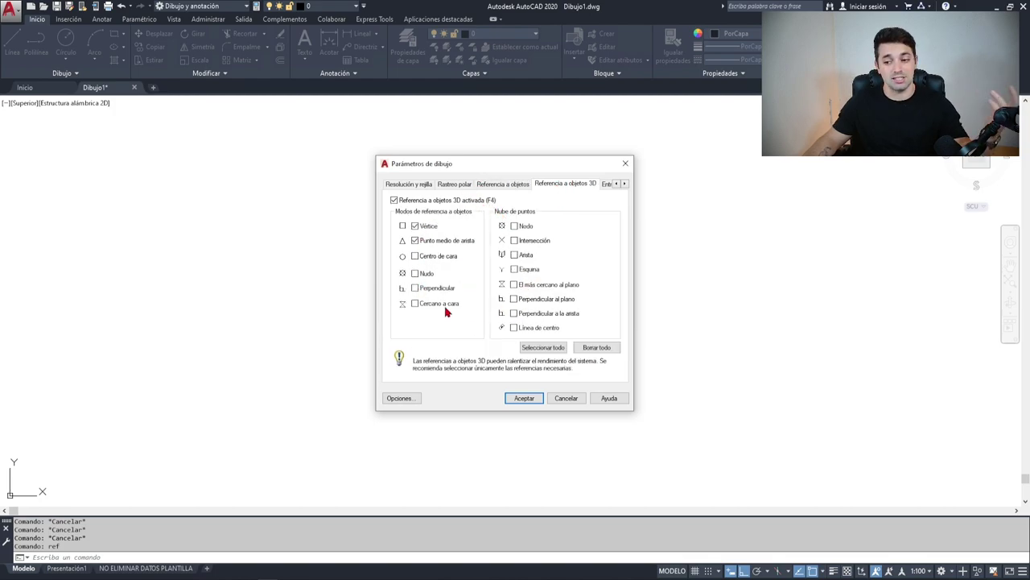
pyautogui.click(527, 185)
pyautogui.click(524, 398)
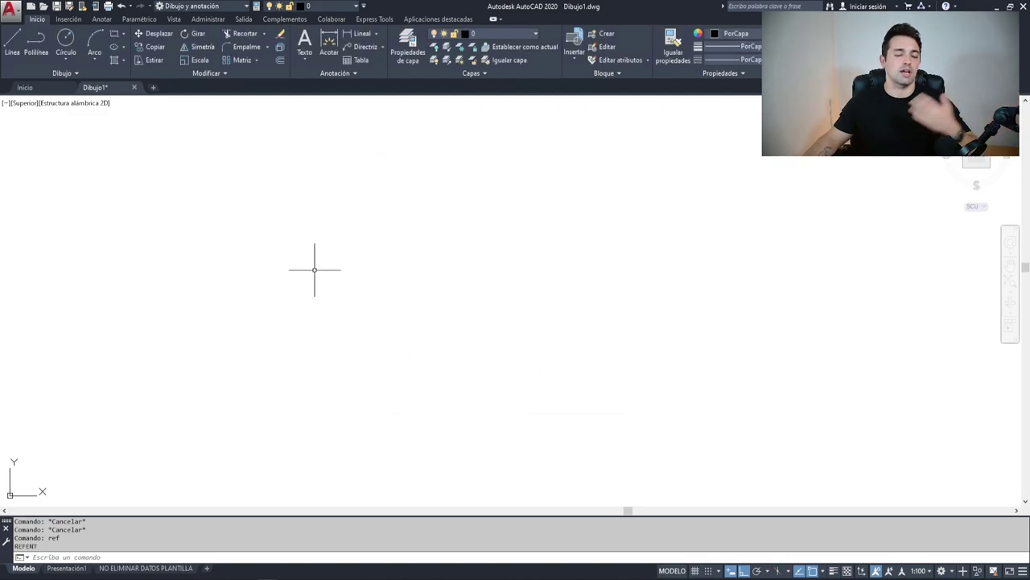
# - Draw a horizontal line with LINE and check the object snap mode list
pyautogui.write('l')
pyautogui.press('Return')
pyautogui.click(356, 239)
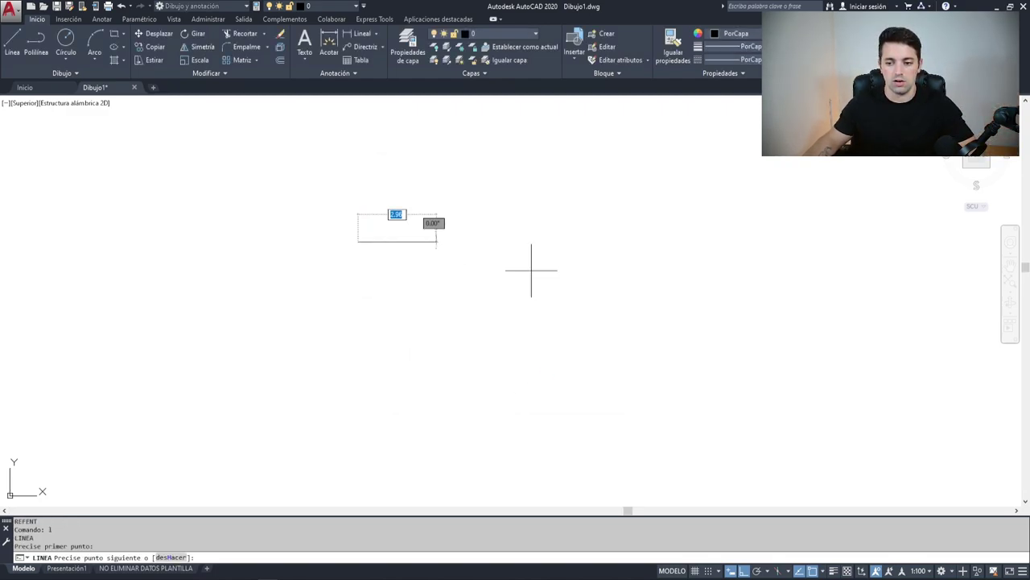
pyautogui.click(538, 270)
pyautogui.moveTo(378, 336); pyautogui.dragTo(519, 425, button='middle')
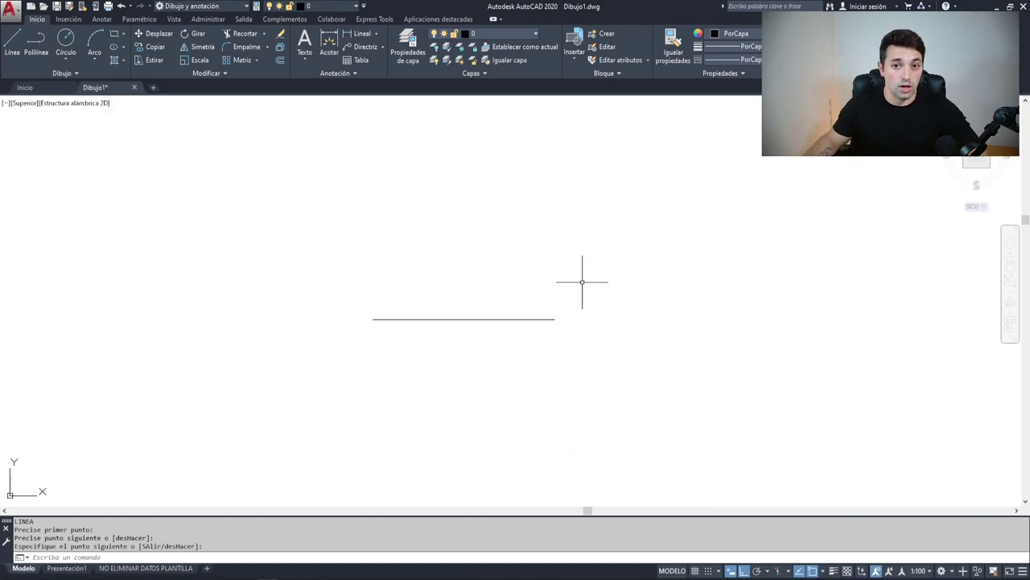
pyautogui.click(823, 571)
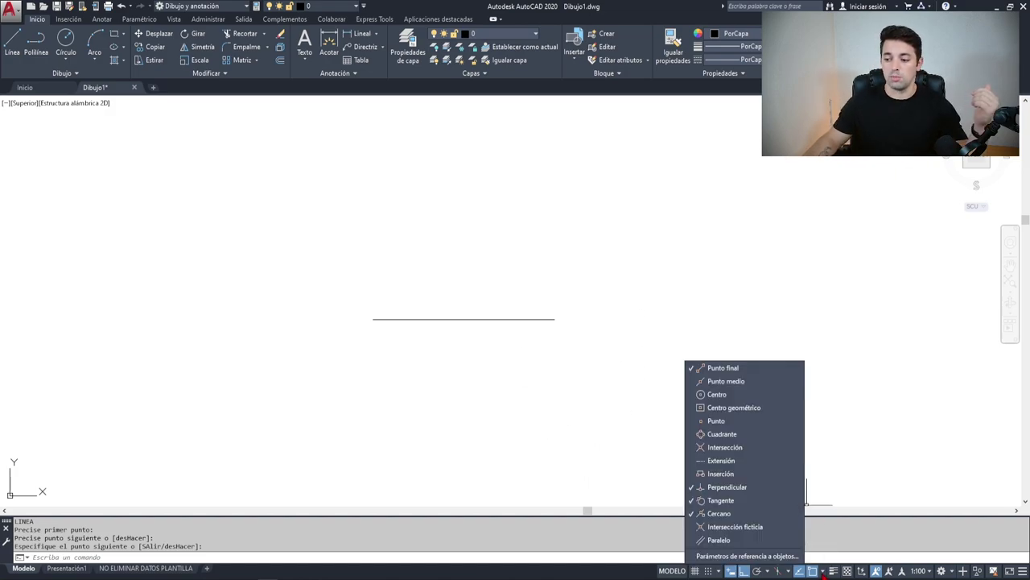
pyautogui.click(734, 488)
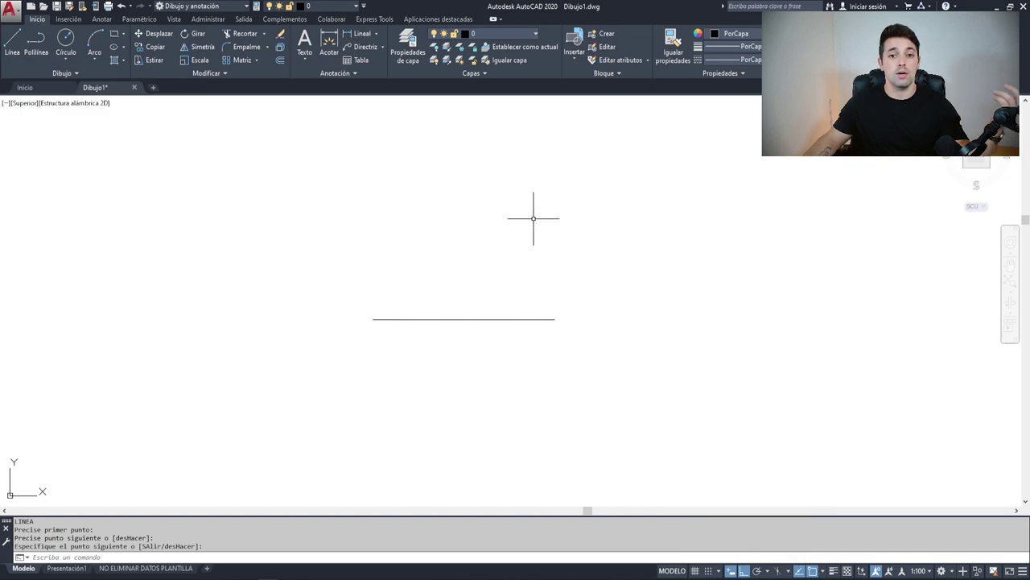
# - Start a second line with Ortho toggled, then cancel it and the selection window
pyautogui.press('Return')
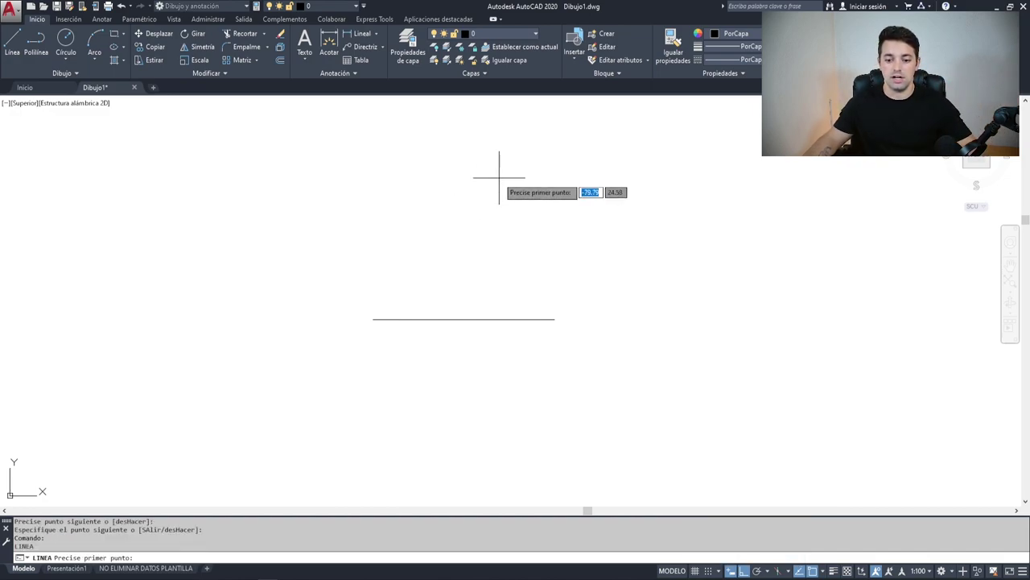
pyautogui.click(480, 177)
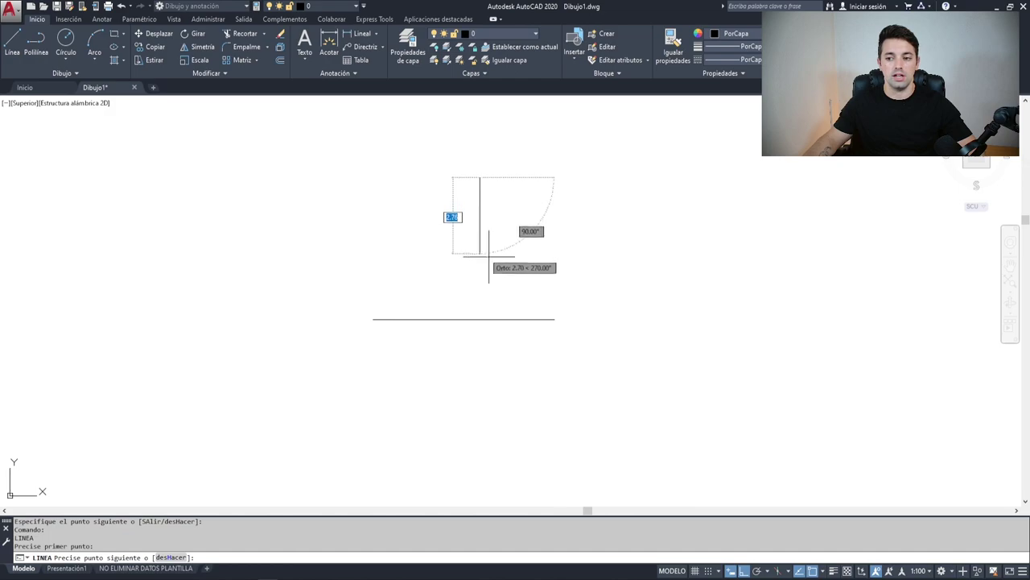
pyautogui.press('F8')
pyautogui.press('F8')
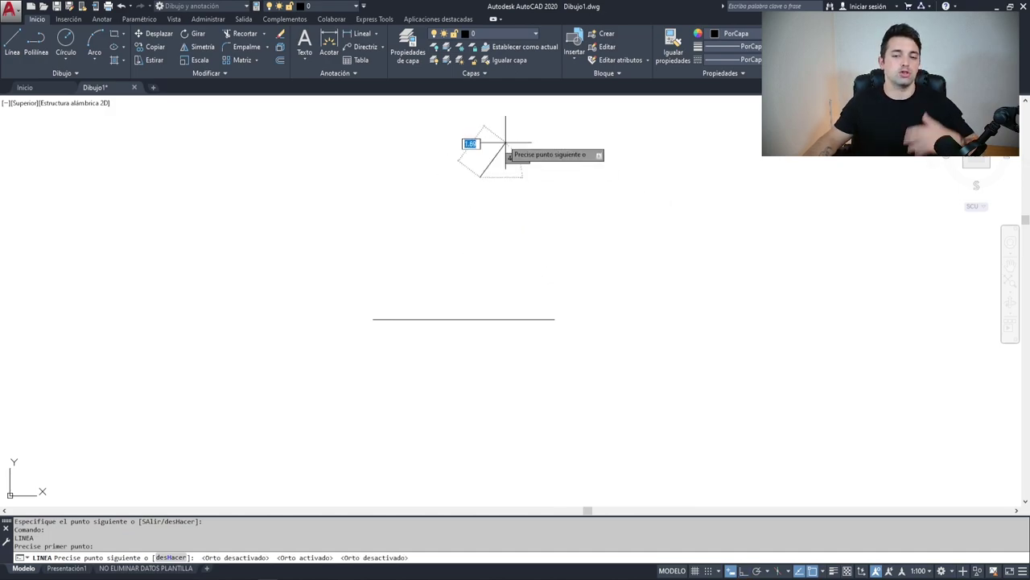
pyautogui.press('F8')
pyautogui.press('Return')
pyautogui.click(511, 240)
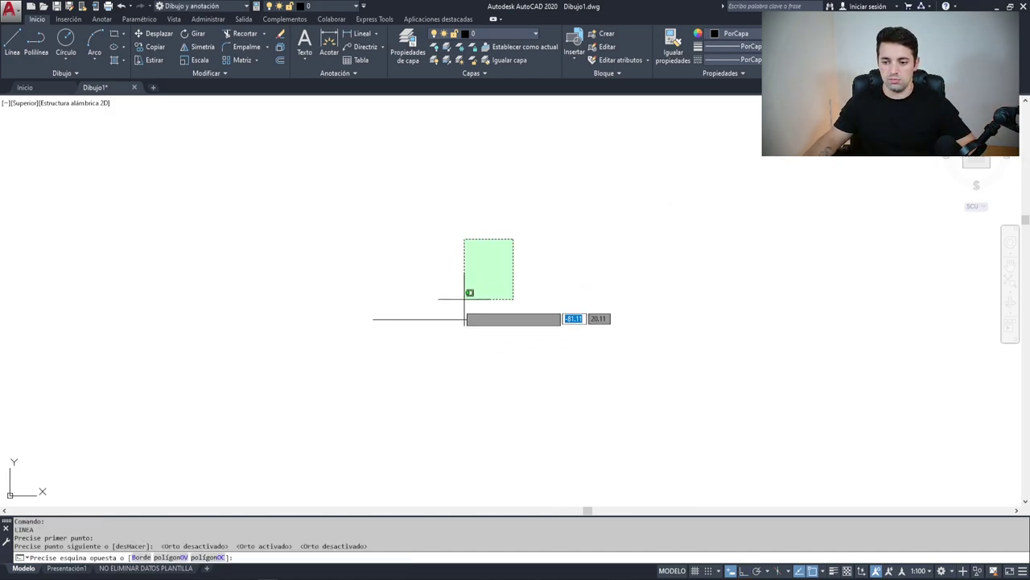
pyautogui.click(442, 330)
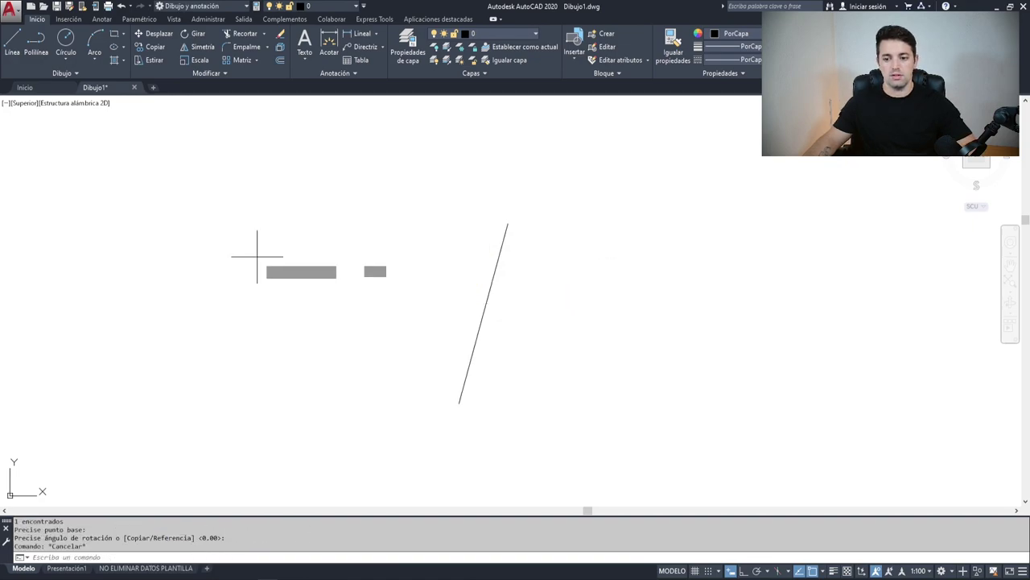
pyautogui.press('Escape')
# - Draw an Ortho-constrained horizontal line ending exactly on the slanted line
pyautogui.write('l')
pyautogui.press('Return')
pyautogui.click(287, 241)
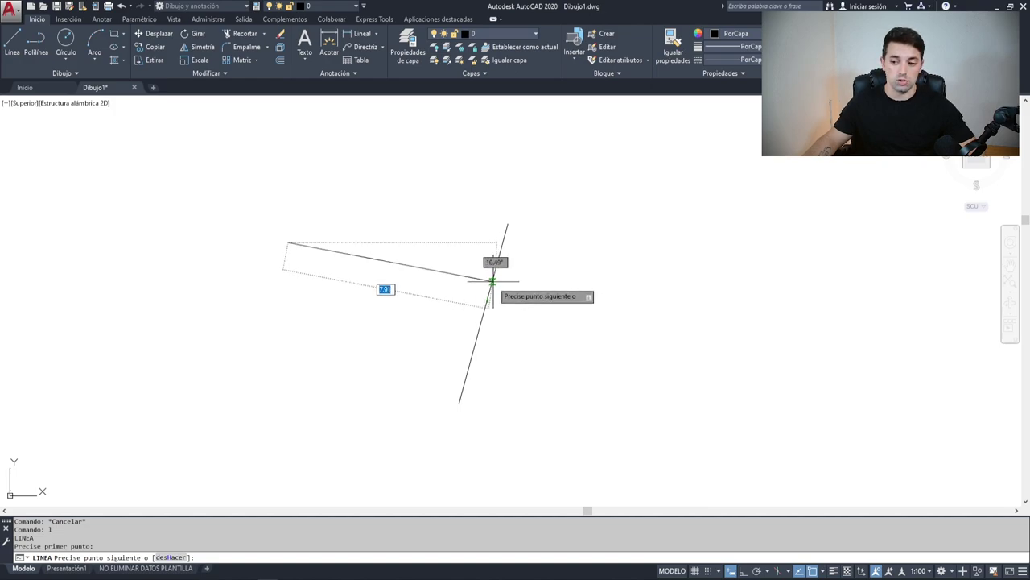
pyautogui.scroll(2, 491, 283)
pyautogui.moveTo(492, 283); pyautogui.dragTo(510, 274, button='middle')
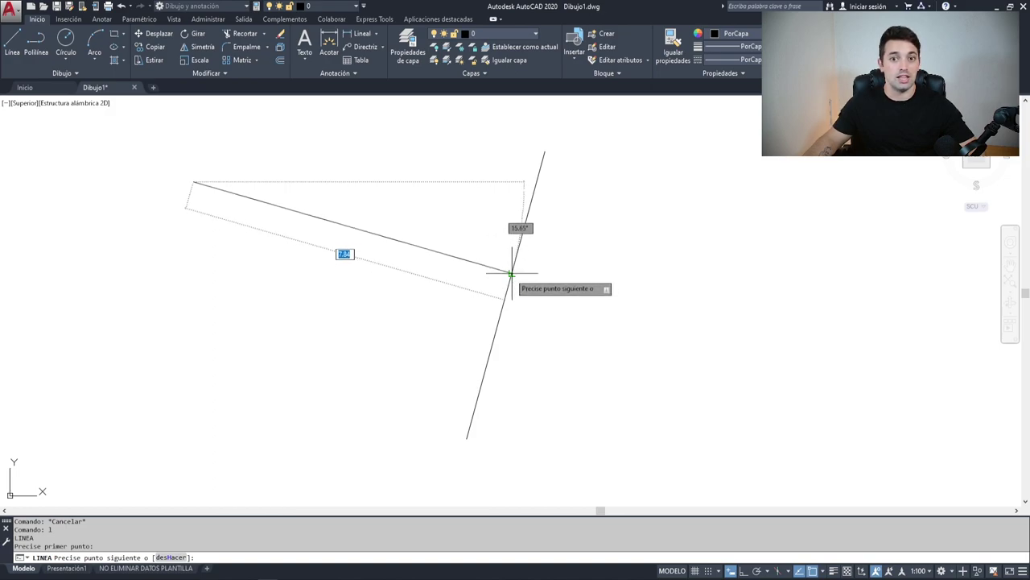
pyautogui.press('F8')
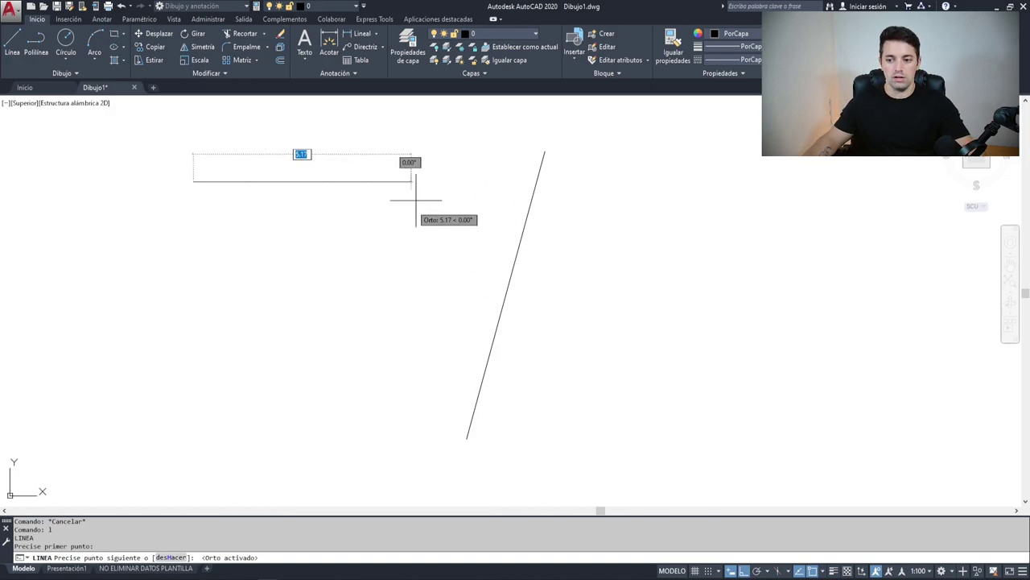
pyautogui.click(512, 274)
pyautogui.press('Return')
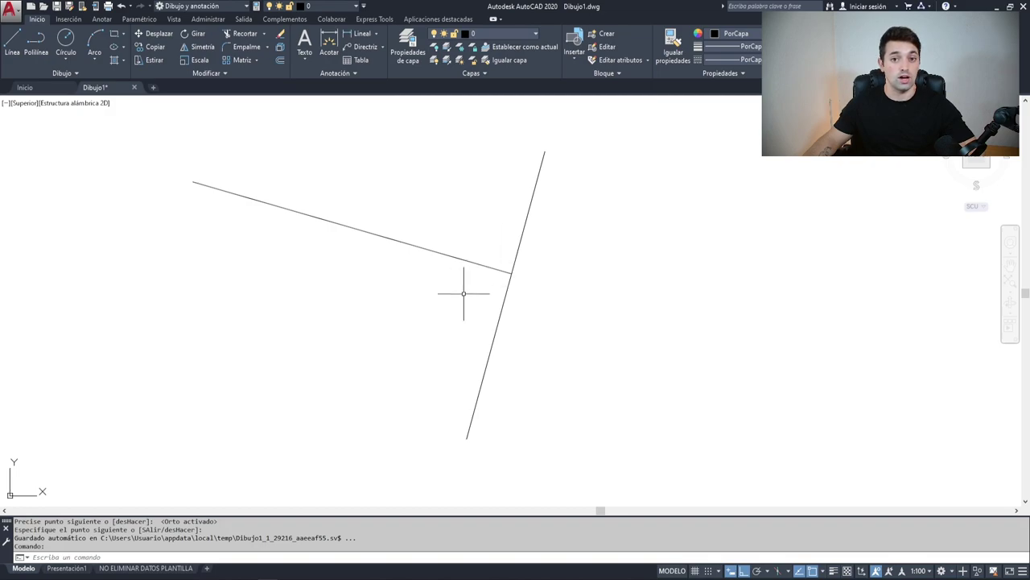
# - Check the object snap list, then window-select both lines around their junction
pyautogui.click(823, 570)
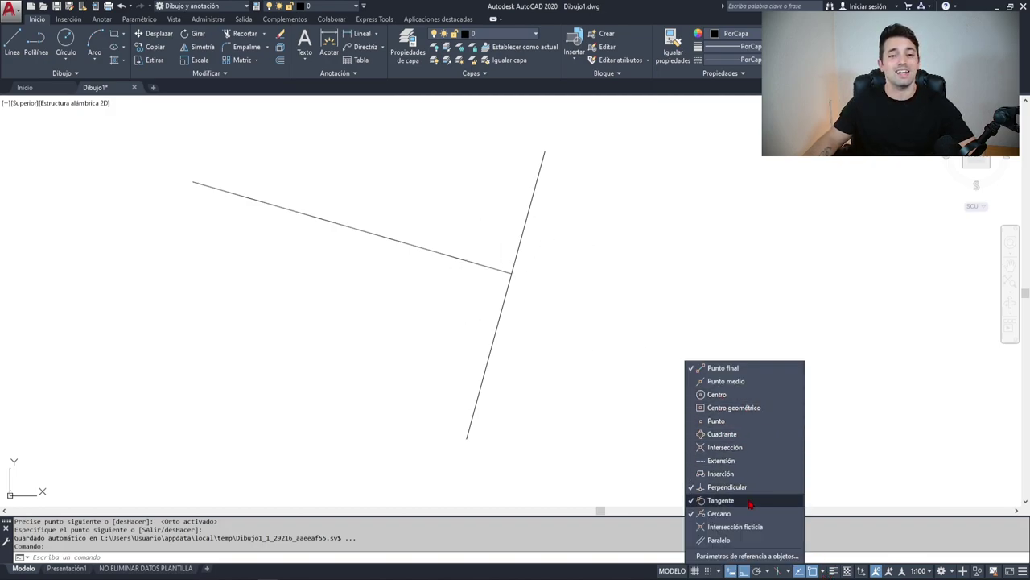
pyautogui.click(650, 330)
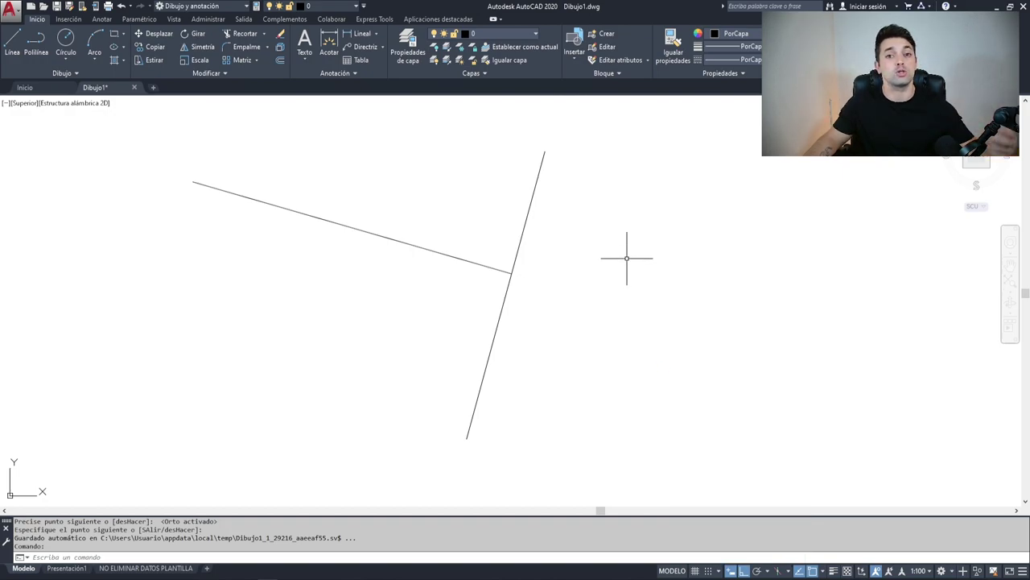
pyautogui.moveTo(600, 206); pyautogui.dragTo(452, 306)
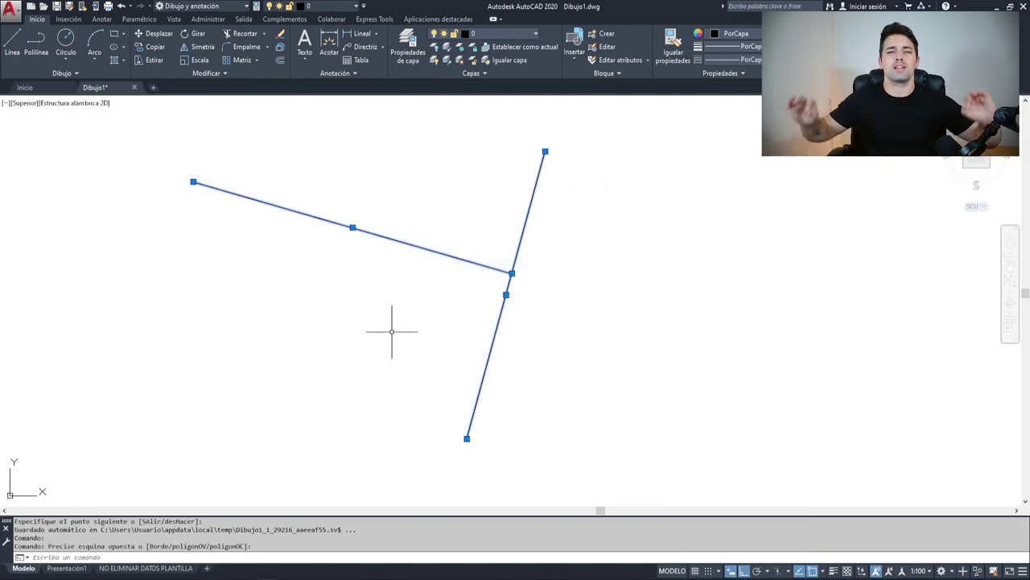
# - Erase both lines and draw a long diagonal line
pyautogui.press('Delete')
pyautogui.press('Escape')
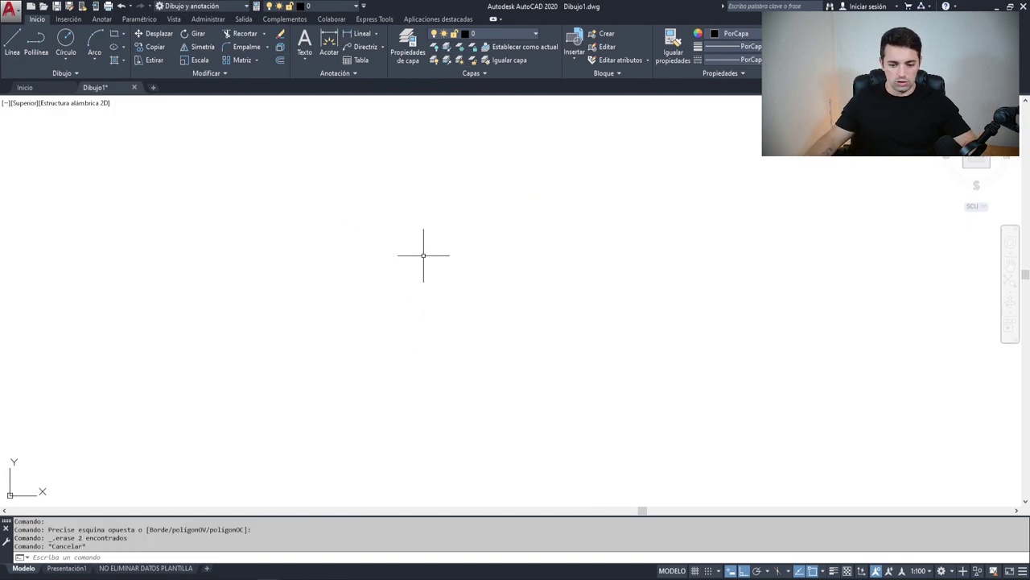
pyautogui.write('l')
pyautogui.press('Return')
pyautogui.click(410, 387)
pyautogui.press('F8')
pyautogui.click(708, 195)
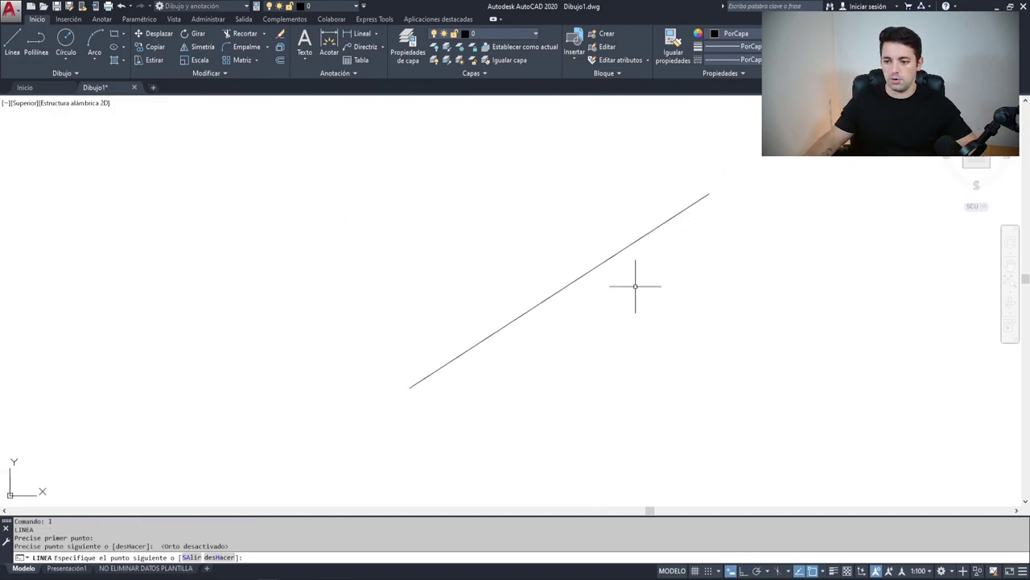
pyautogui.press('Escape')
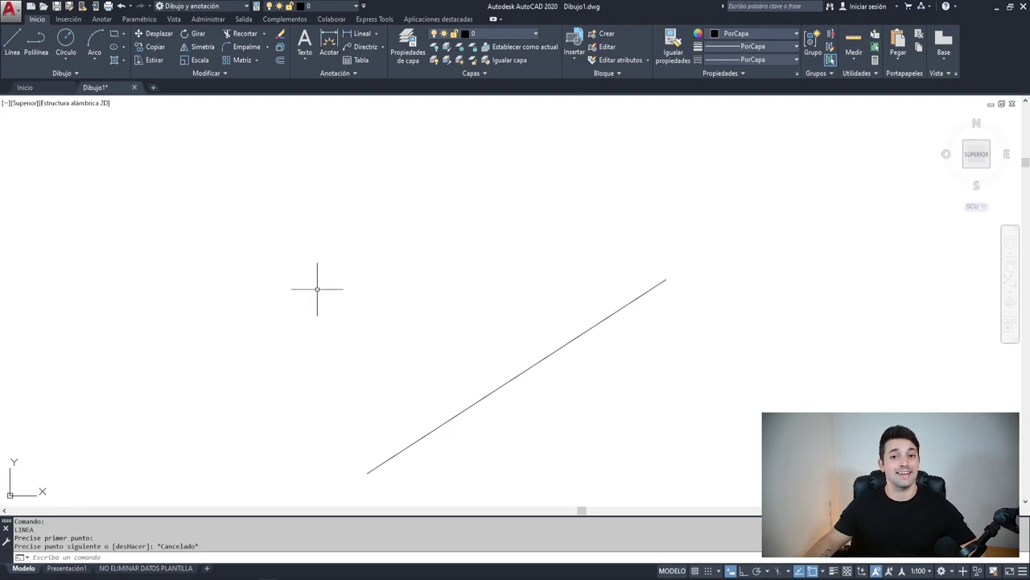
# - Start another line and cancel it without drawing anything
pyautogui.write('l')
pyautogui.press('Return')
pyautogui.moveTo(340, 349); pyautogui.dragTo(417, 282, button='middle')
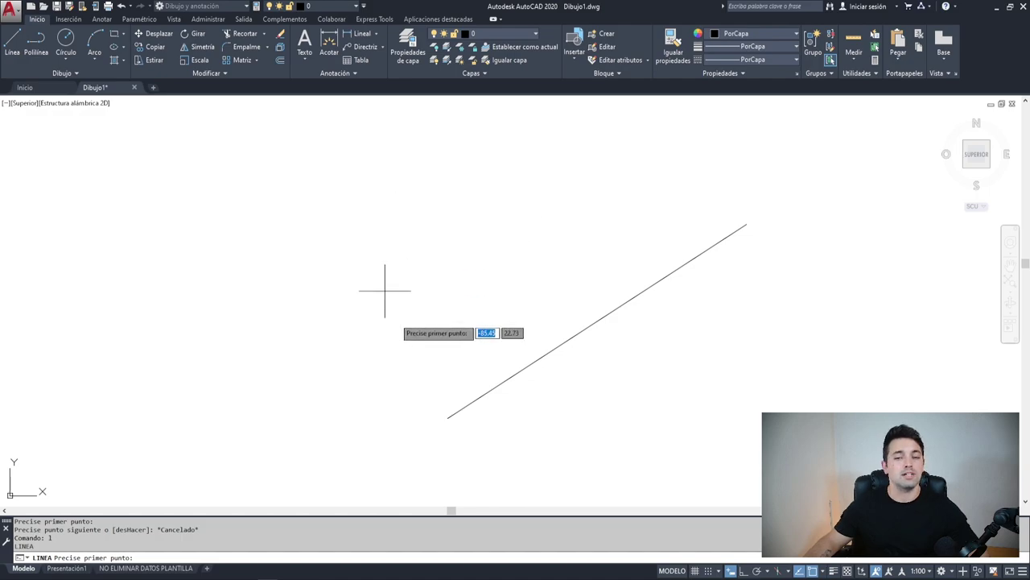
pyautogui.click(423, 237)
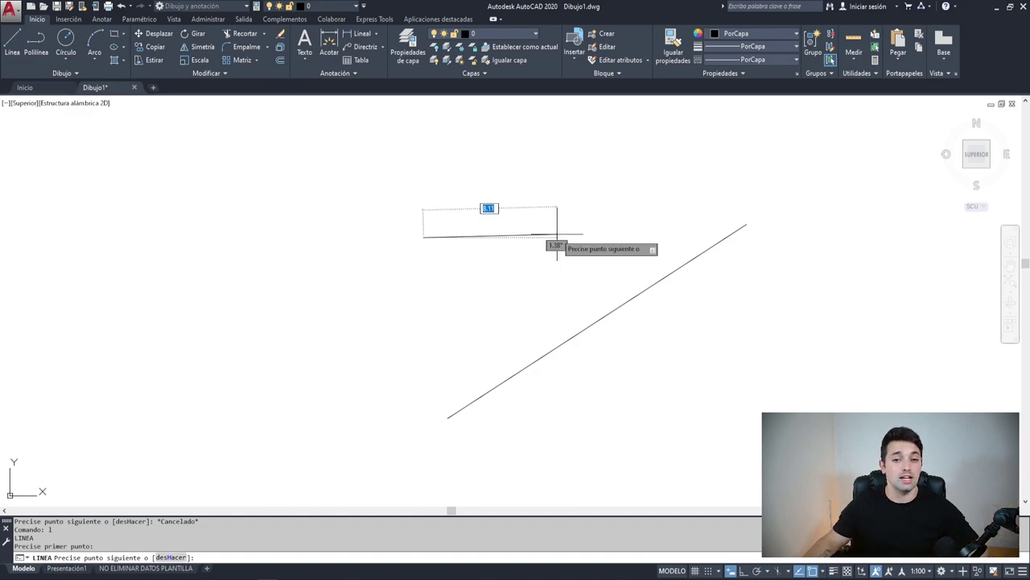
pyautogui.press('Return')
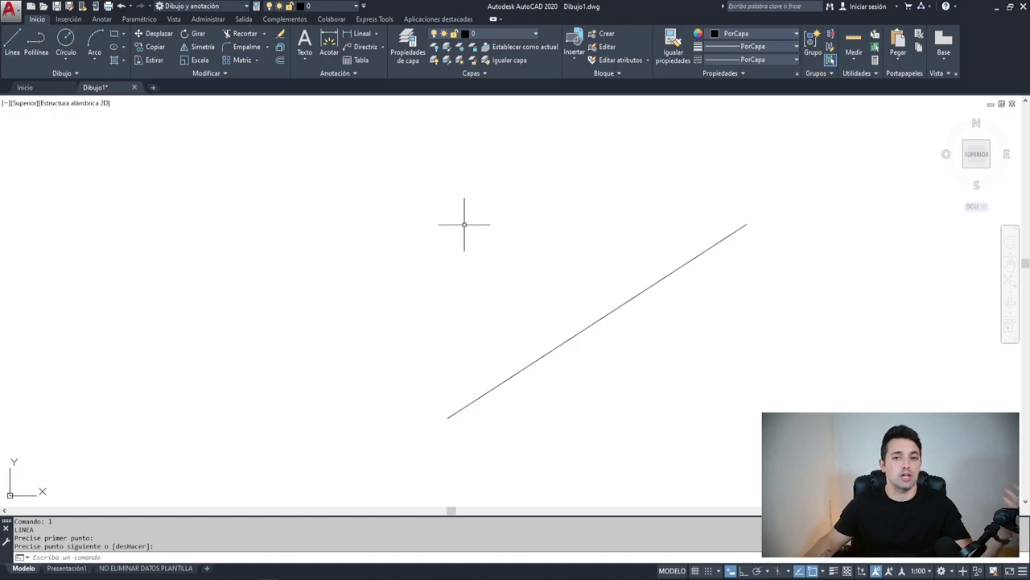
# - Draw a 50-unit line parallel to the diagonal using the Paralelo snap
pyautogui.press('Return')
pyautogui.click(410, 207)
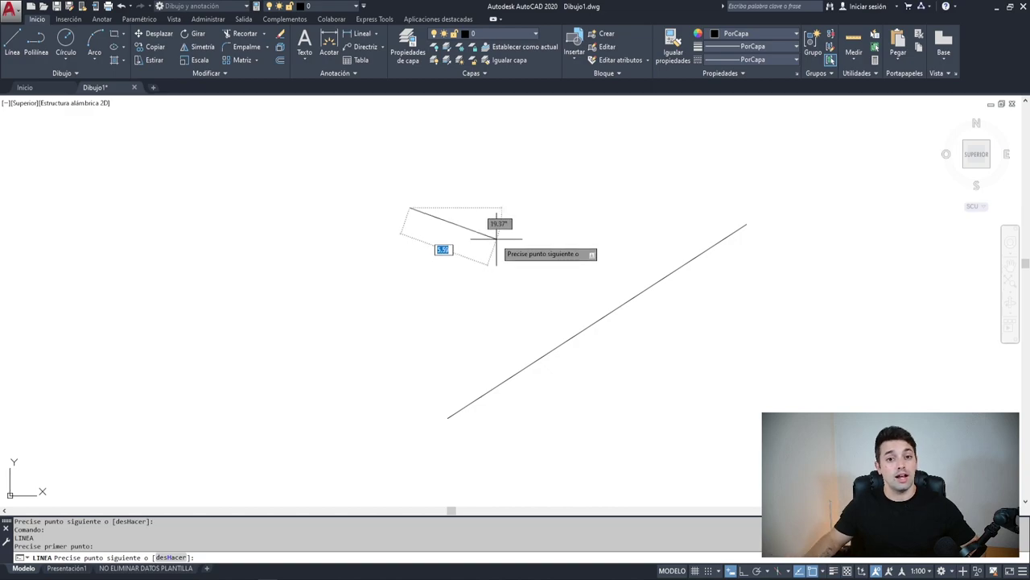
pyautogui.press('F8')
pyautogui.keyDown('shift'); pyautogui.rightClick(497, 240); pyautogui.keyUp('shift')
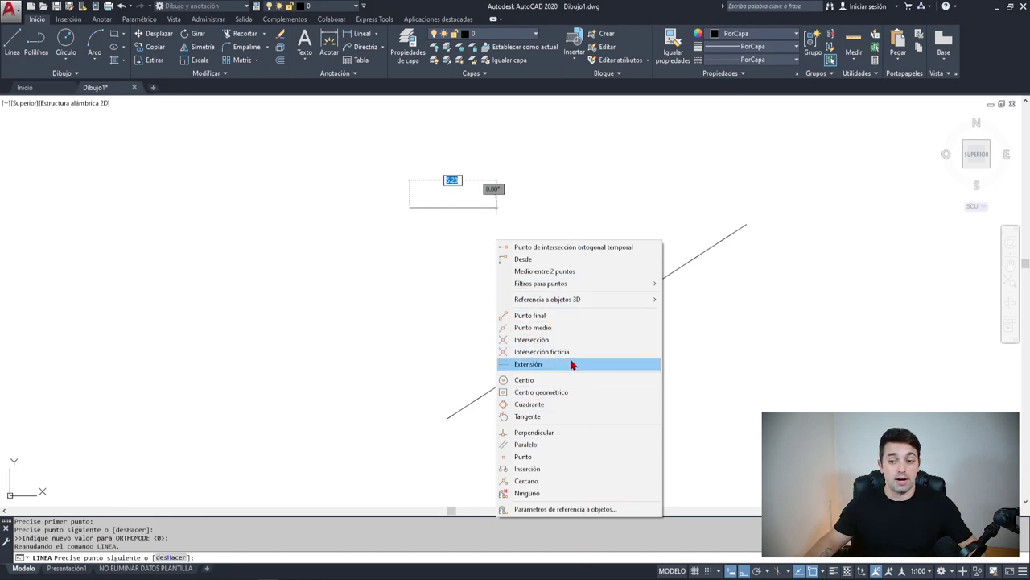
pyautogui.click(548, 451)
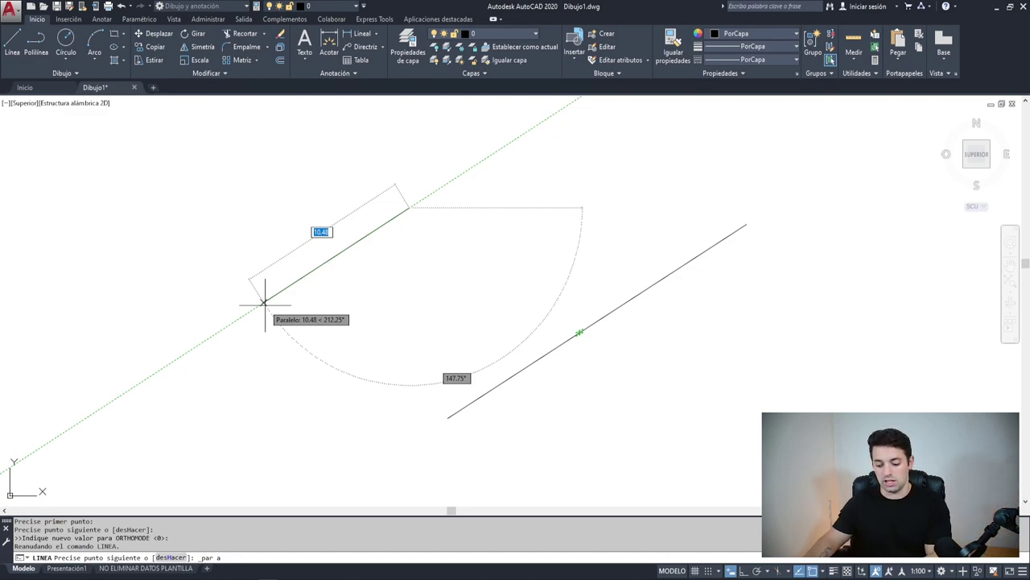
pyautogui.write('50')
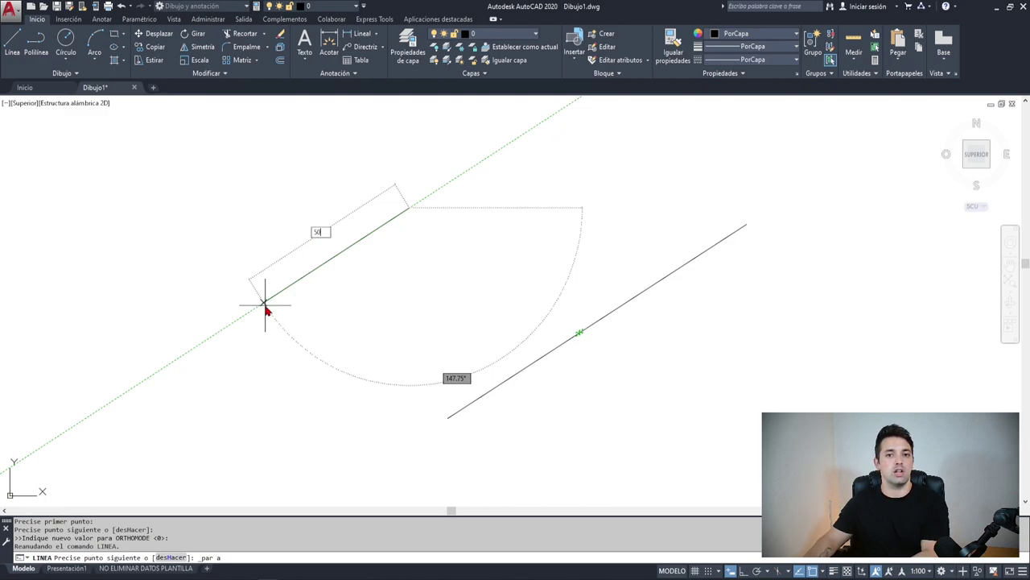
pyautogui.press('Return')
pyautogui.press('Return')
# - Bring both lines into view and window-select the short parallel line
pyautogui.scroll(-3, 270, 302)
pyautogui.moveTo(276, 298)
pyautogui.mouseDown(button='middle')
pyautogui.moveTo(437, 257)
pyautogui.moveTo(543, 299)
pyautogui.mouseUp(button='middle')
pyautogui.click(419, 272)
pyautogui.scroll(3, 578, 259)
pyautogui.click(706, 236)
pyautogui.click(631, 370)
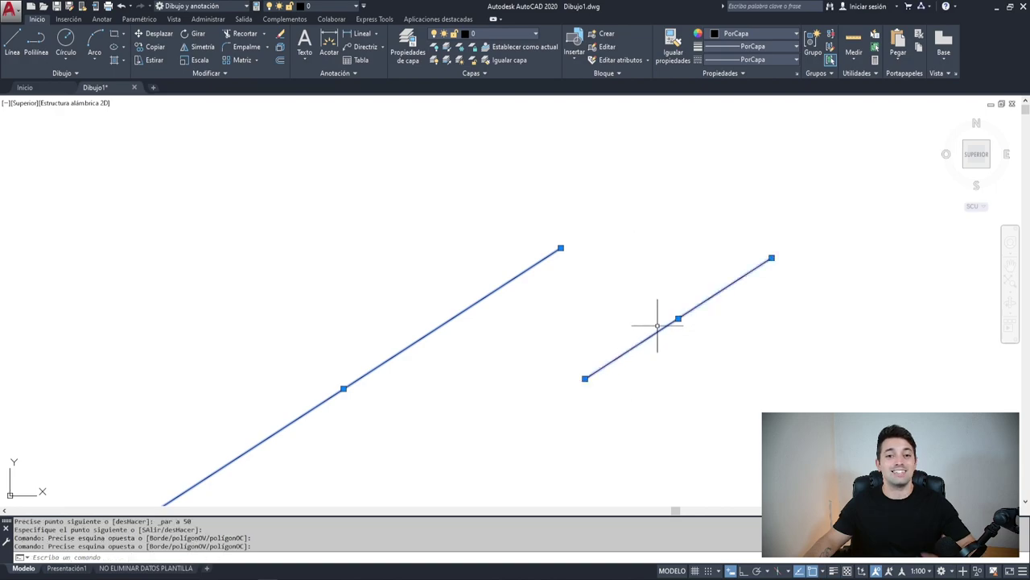
pyautogui.press('Escape')
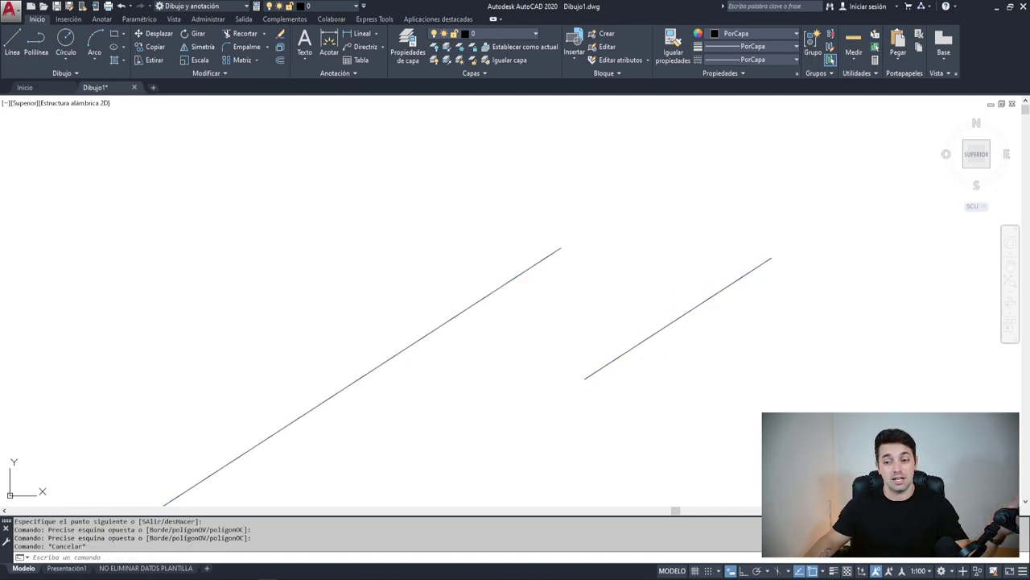
pyautogui.write('l')
pyautogui.moveTo(631, 251); pyautogui.dragTo(671, 225, button='middle')
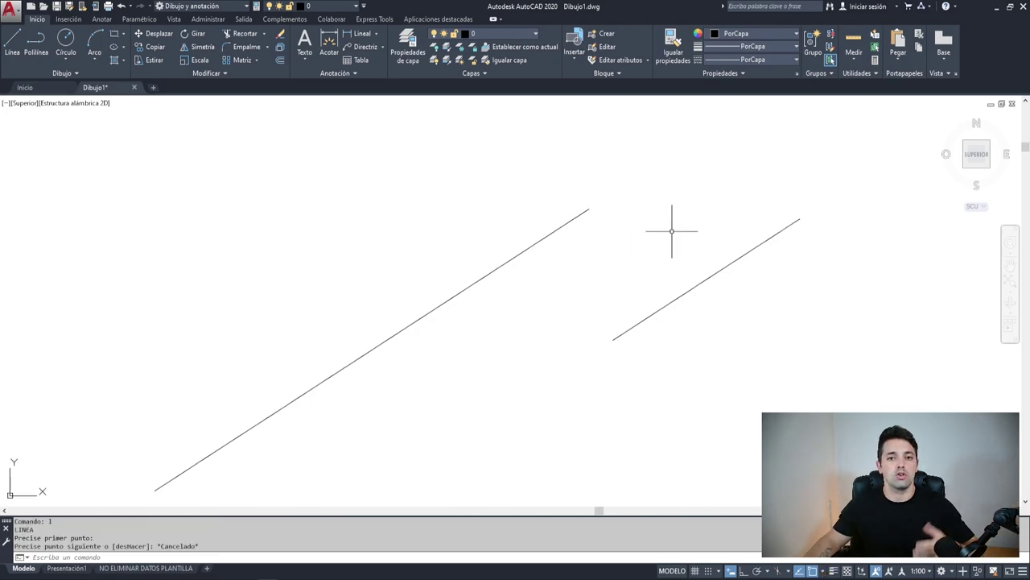
pyautogui.click(725, 237)
pyautogui.click(690, 333)
# - Delete the short line and draw a line ending perpendicular on the long diagonal
pyautogui.press('Delete')
pyautogui.moveTo(585, 363); pyautogui.dragTo(636, 353, button='middle')
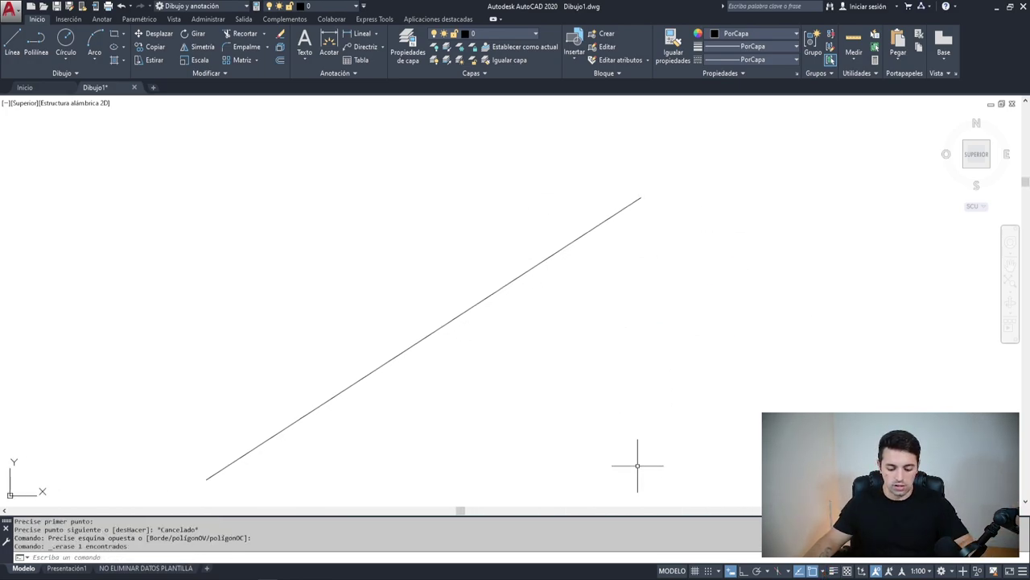
pyautogui.write('l')
pyautogui.press('Return')
pyautogui.click(655, 430)
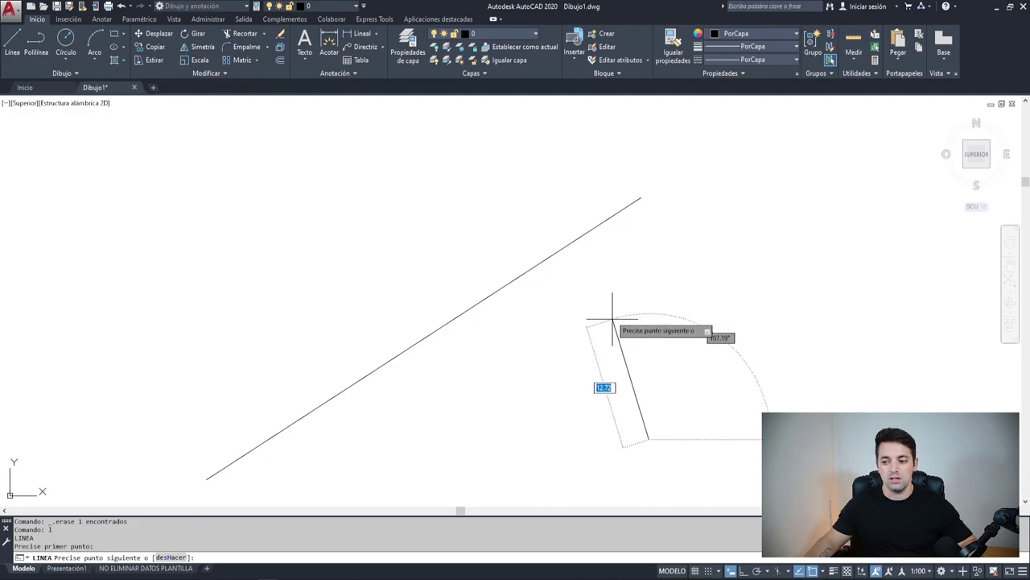
pyautogui.keyDown('shift'); pyautogui.rightClick(672, 315); pyautogui.keyUp('shift')
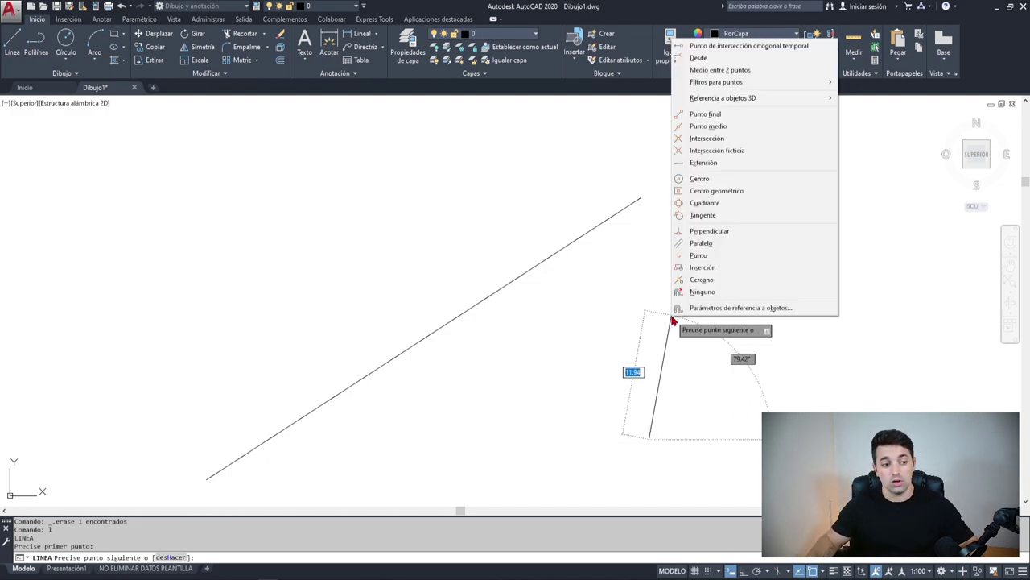
pyautogui.click(709, 233)
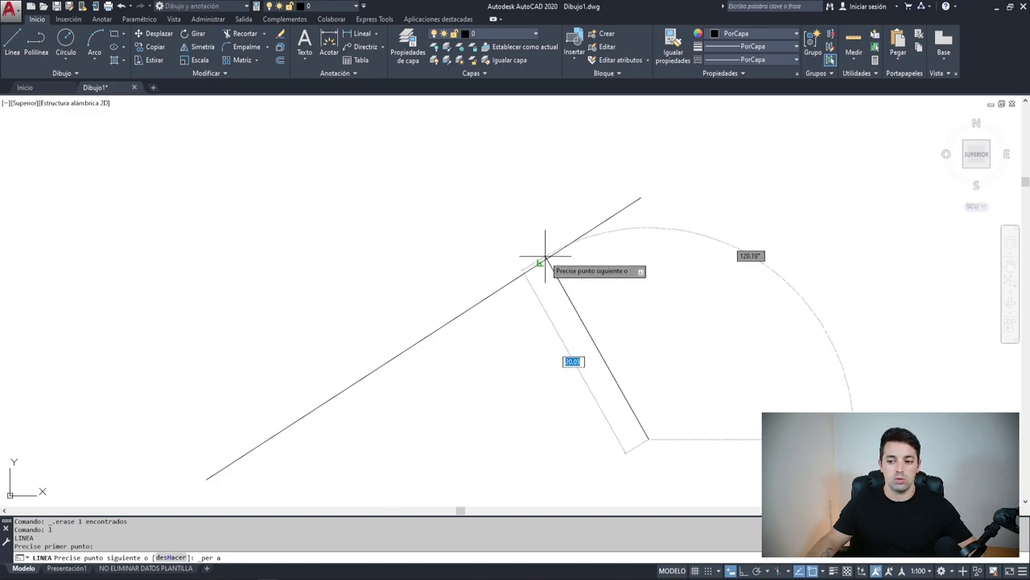
pyautogui.click(546, 257)
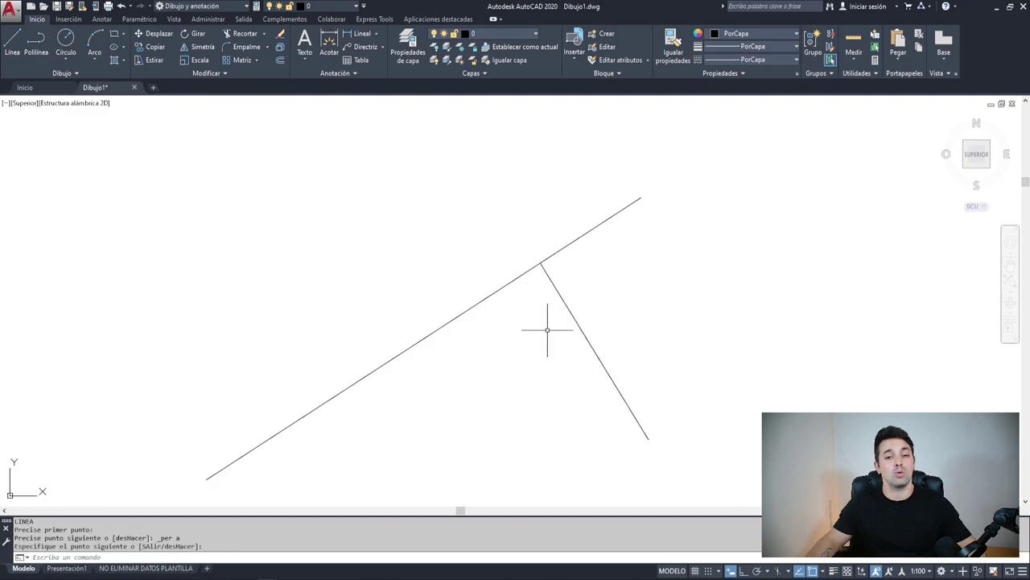
pyautogui.moveTo(552, 278); pyautogui.dragTo(587, 261, button='middle')
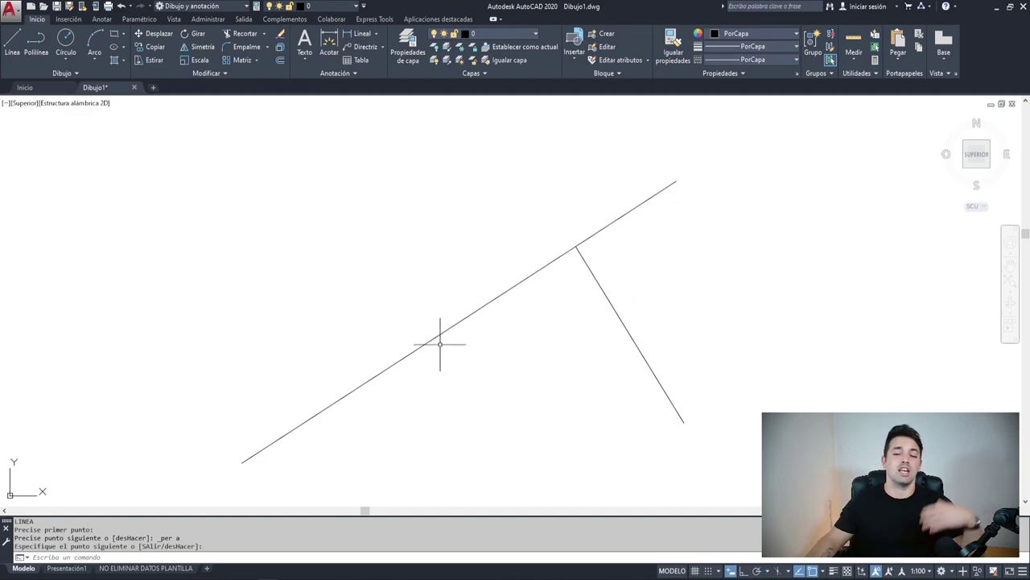
pyautogui.press('Return')
# - Window-select both lines and delete them
pyautogui.click(569, 242)
pyautogui.click(508, 314)
pyautogui.press('Delete')
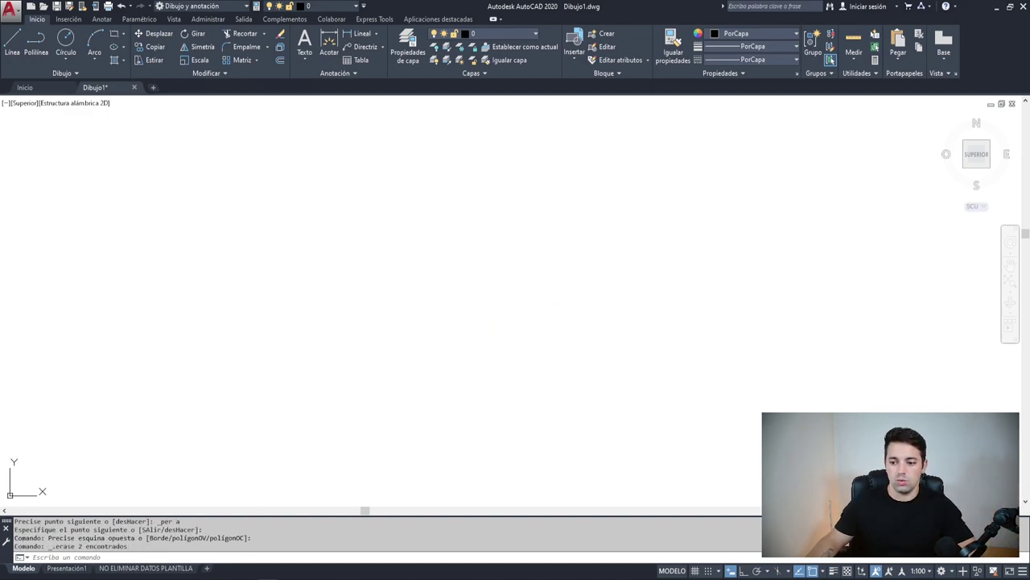
# - Draw a line from the circle's centre via the Centro snap outward, then delete it
pyautogui.write('l')
pyautogui.press('Return')
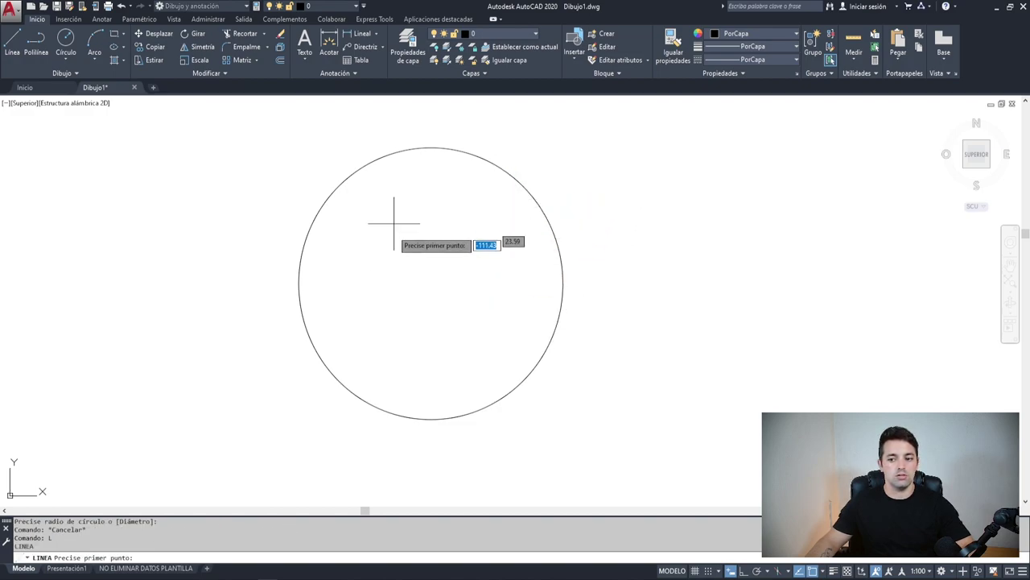
pyautogui.moveTo(398, 218); pyautogui.dragTo(474, 234, button='middle')
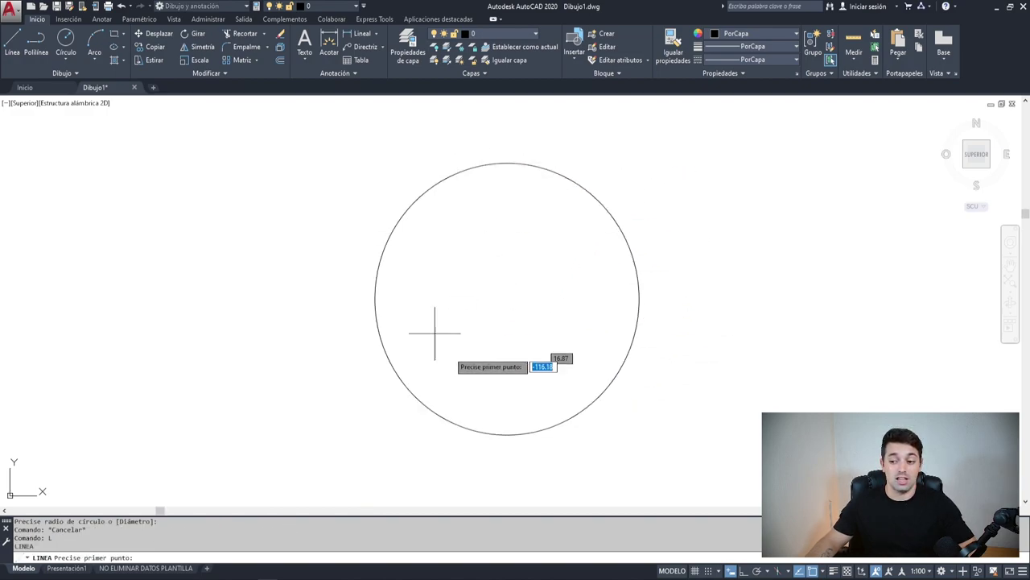
pyautogui.keyDown('shift'); pyautogui.rightClick(526, 253); pyautogui.keyUp('shift')
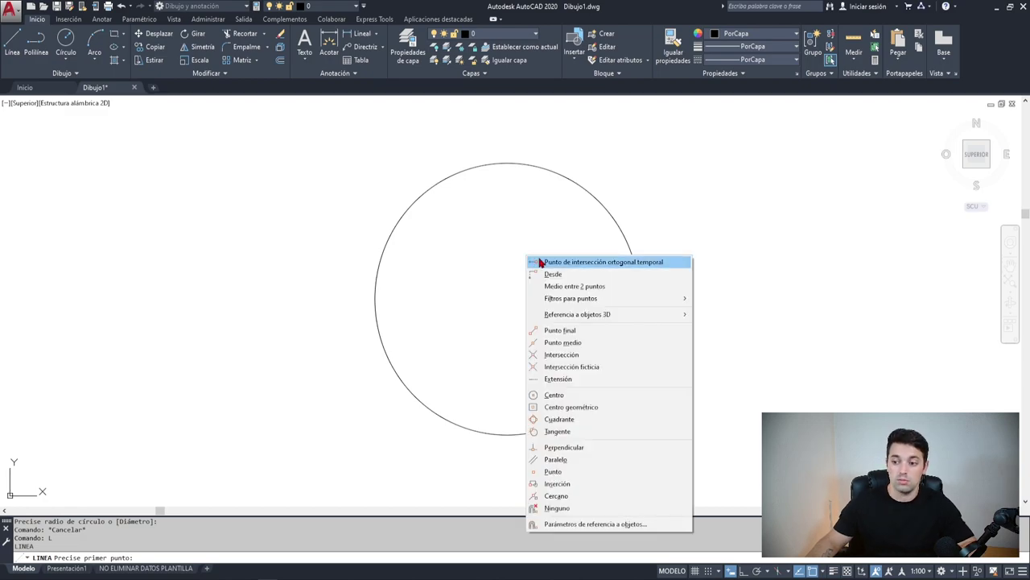
pyautogui.click(587, 396)
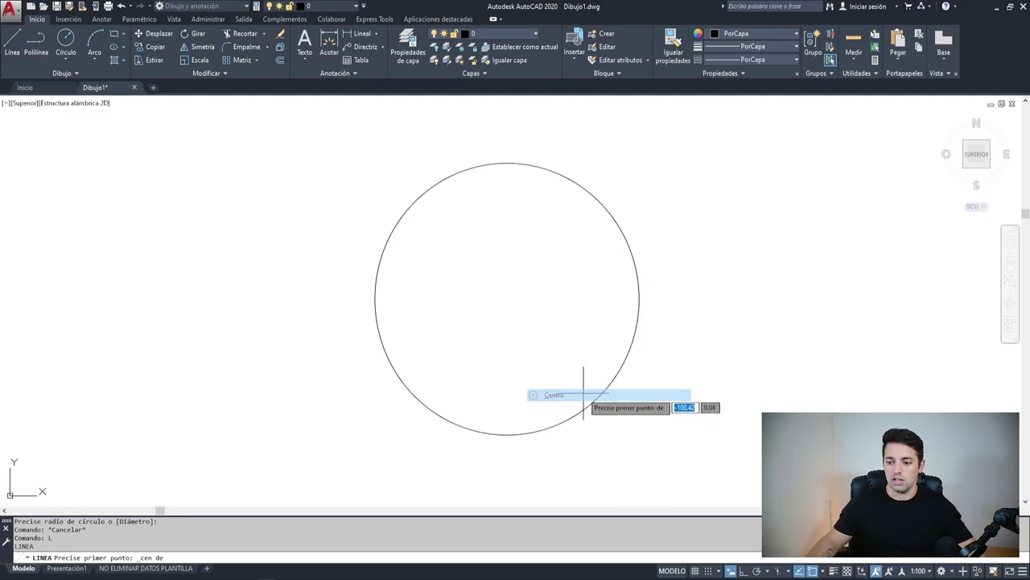
pyautogui.click(504, 299)
pyautogui.click(724, 240)
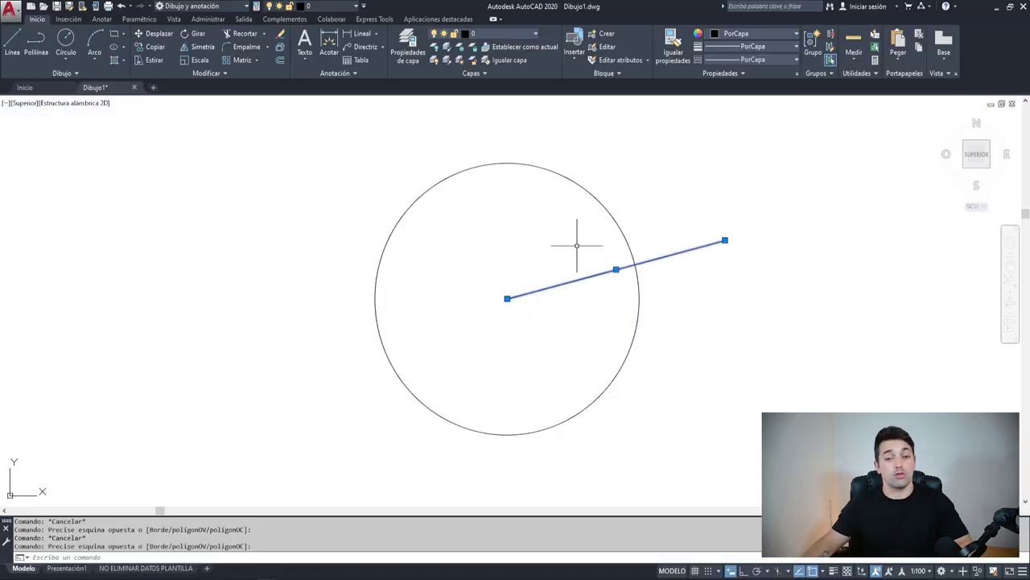
pyautogui.press('Delete')
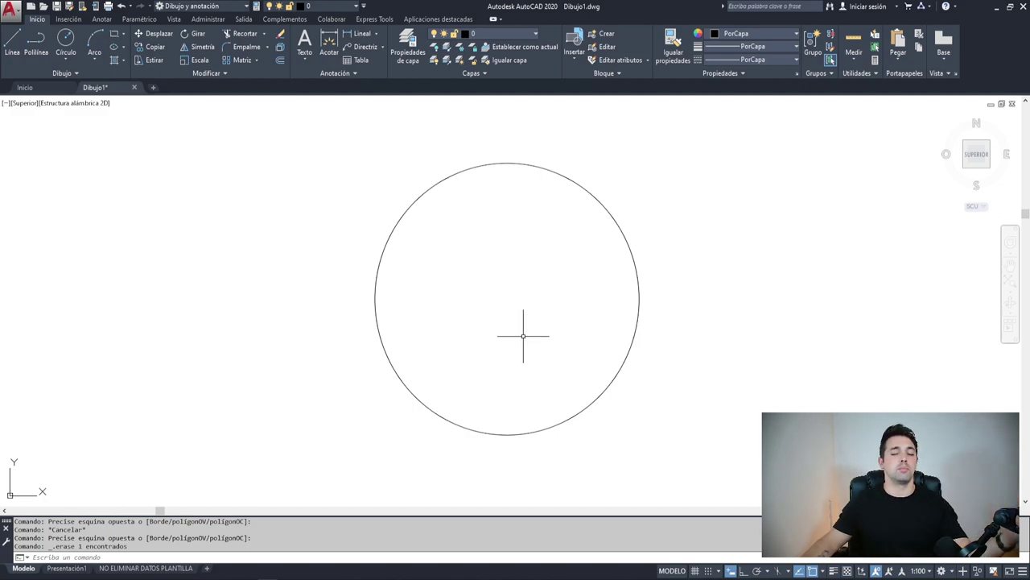
# - Draw a rectangle cornered at the circle's centre using CEN, then window-select and delete it
pyautogui.write('rec')
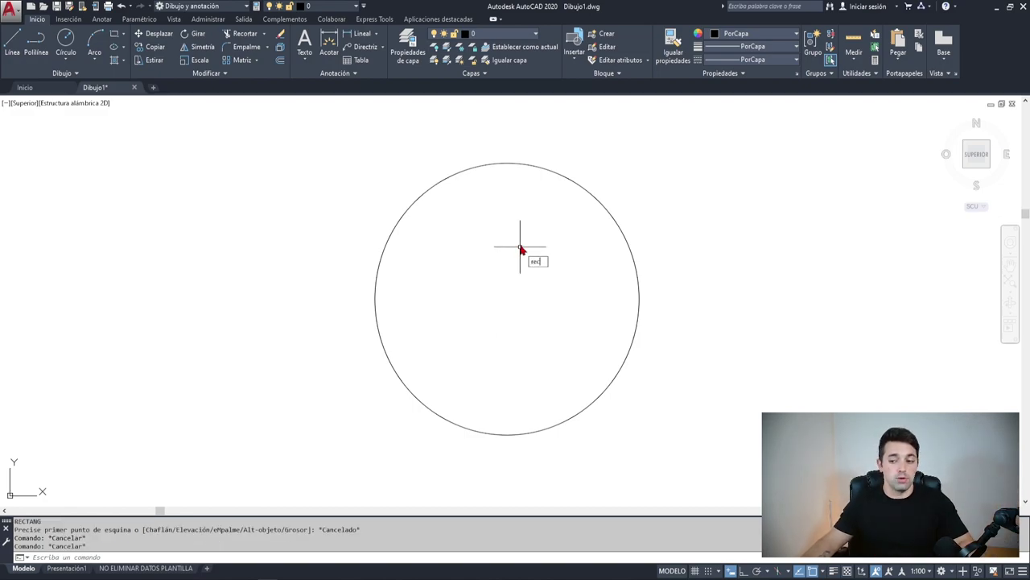
pyautogui.press('Return')
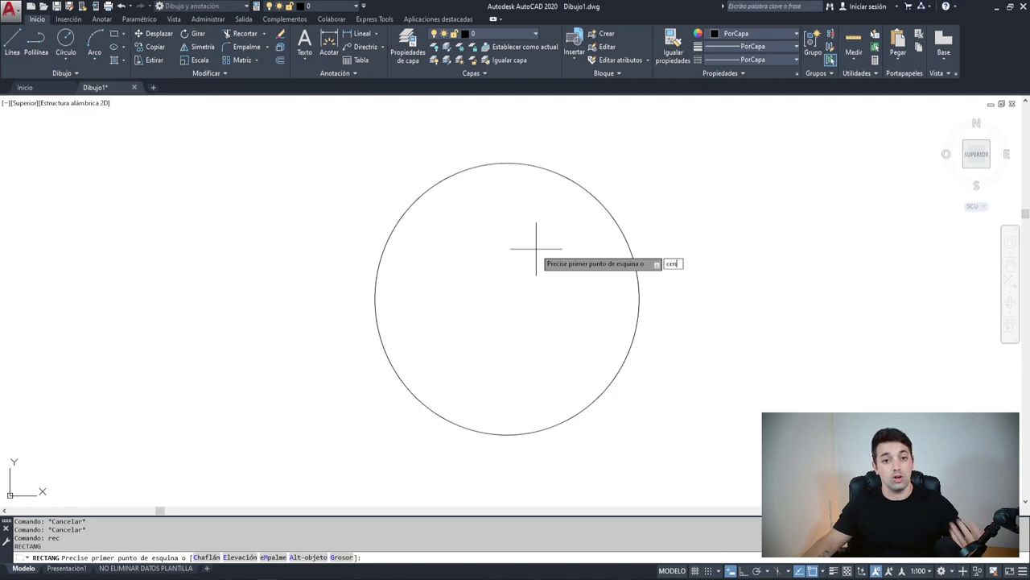
pyautogui.press('Return')
pyautogui.click(507, 299)
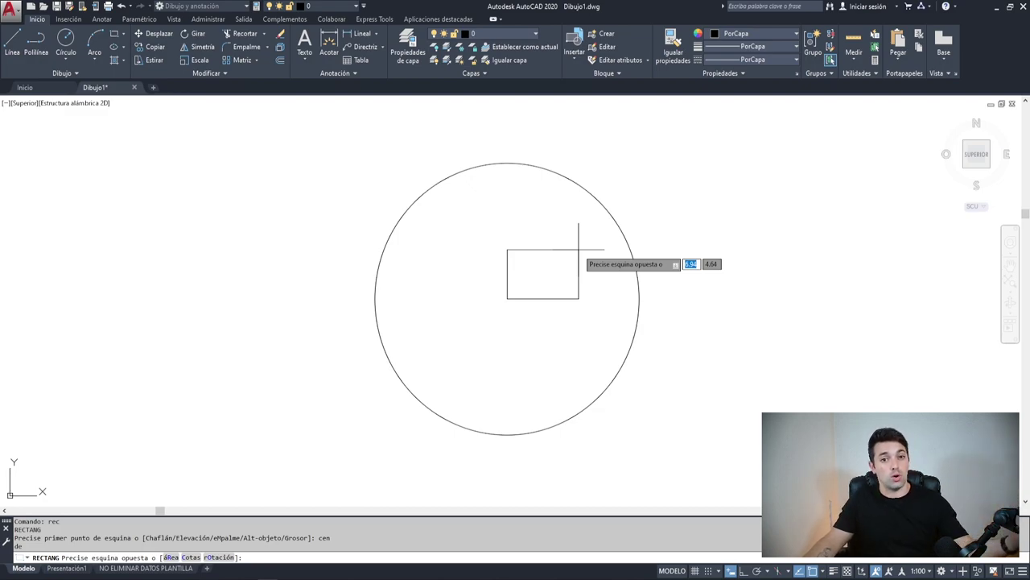
pyautogui.click(578, 250)
pyautogui.click(587, 241)
pyautogui.click(462, 329)
pyautogui.press('Delete')
pyautogui.moveTo(501, 287); pyautogui.dragTo(520, 292, button='middle')
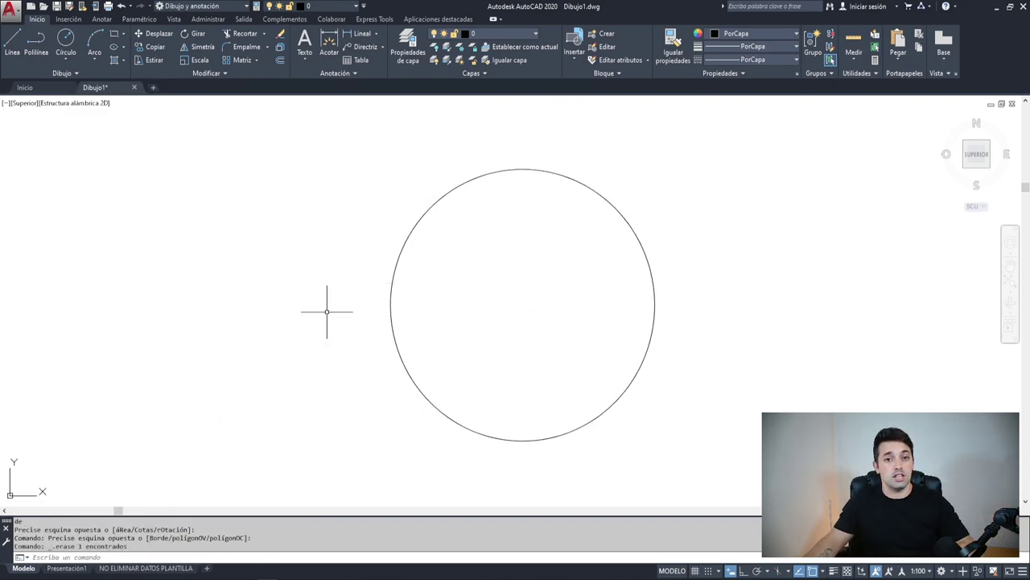
# - Draw a line from left of the circle ending tangent to its top edge with TAN
pyautogui.write('l')
pyautogui.press('Return')
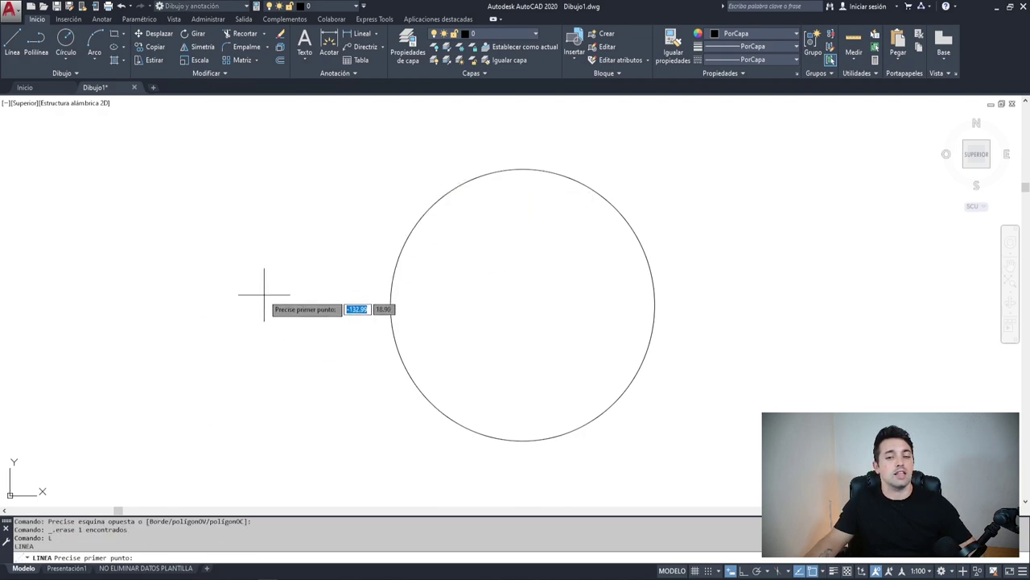
pyautogui.click(211, 331)
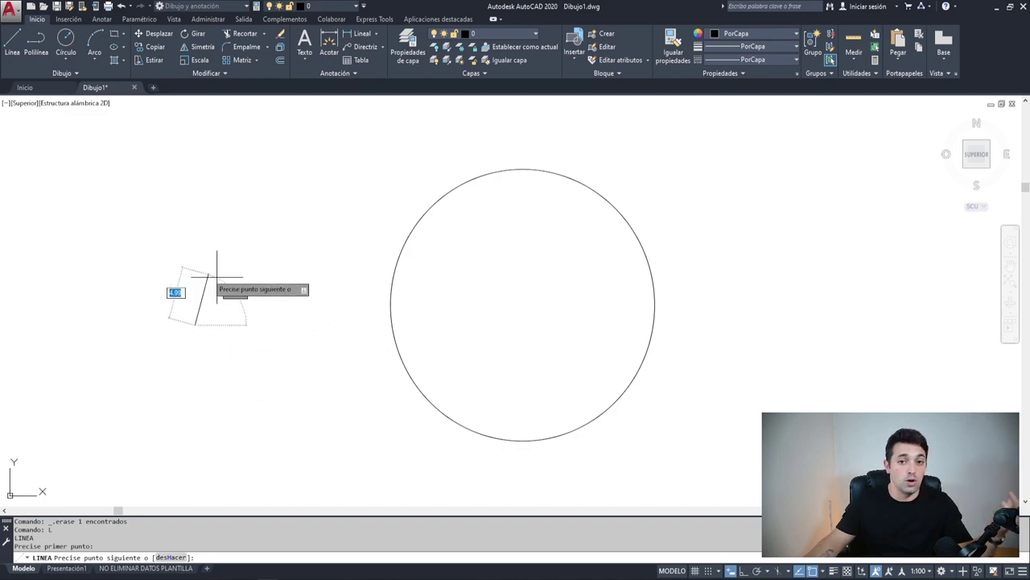
pyautogui.write('tan')
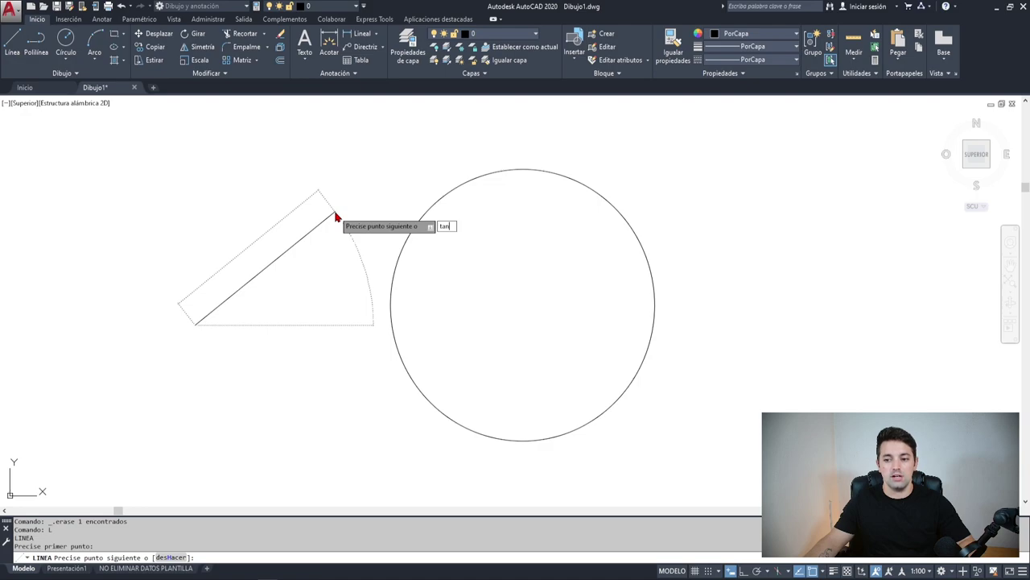
pyautogui.press('Return')
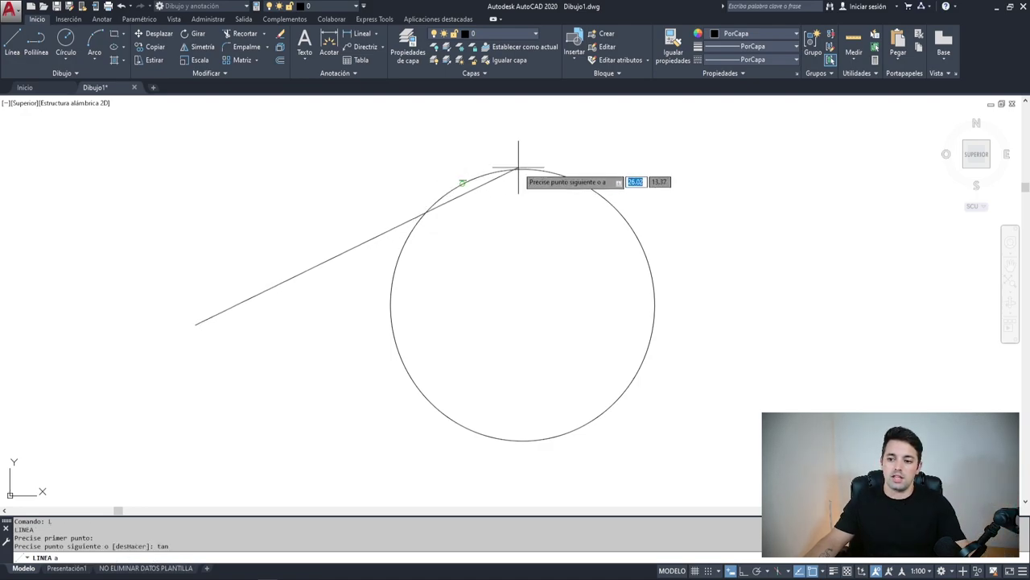
pyautogui.click(527, 169)
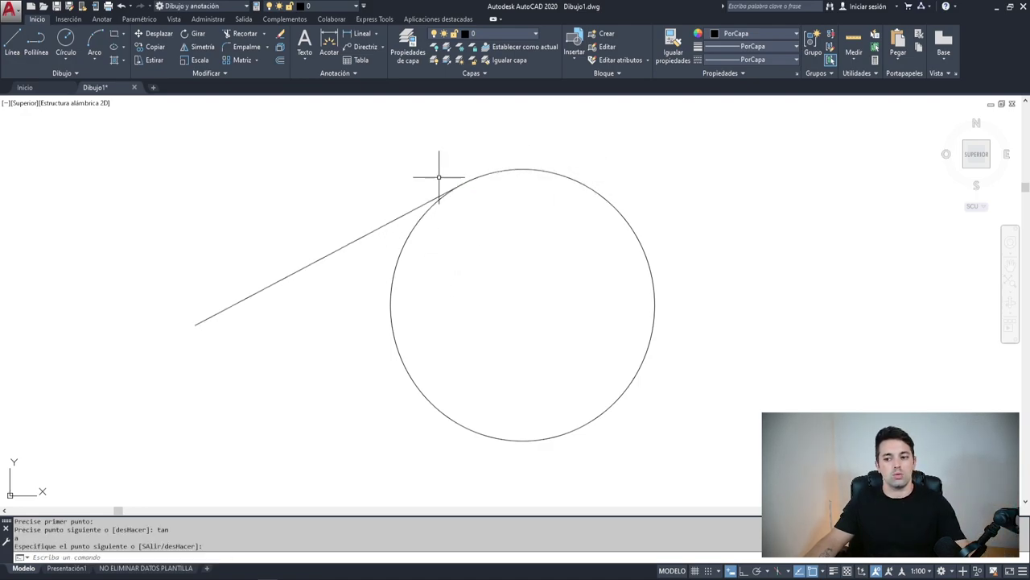
pyautogui.press('Escape')
pyautogui.moveTo(211, 285); pyautogui.dragTo(178, 363)
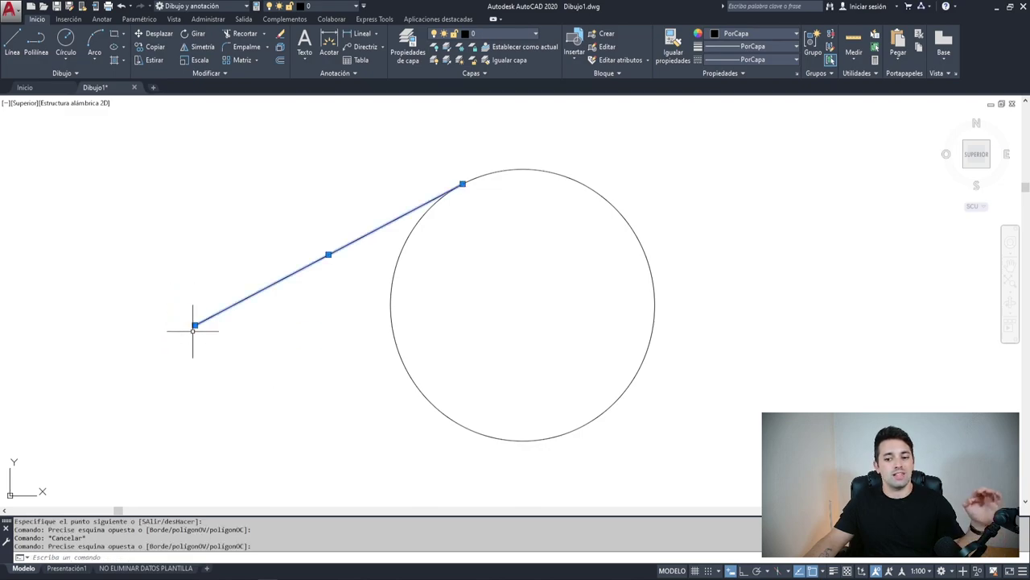
pyautogui.press('Escape')
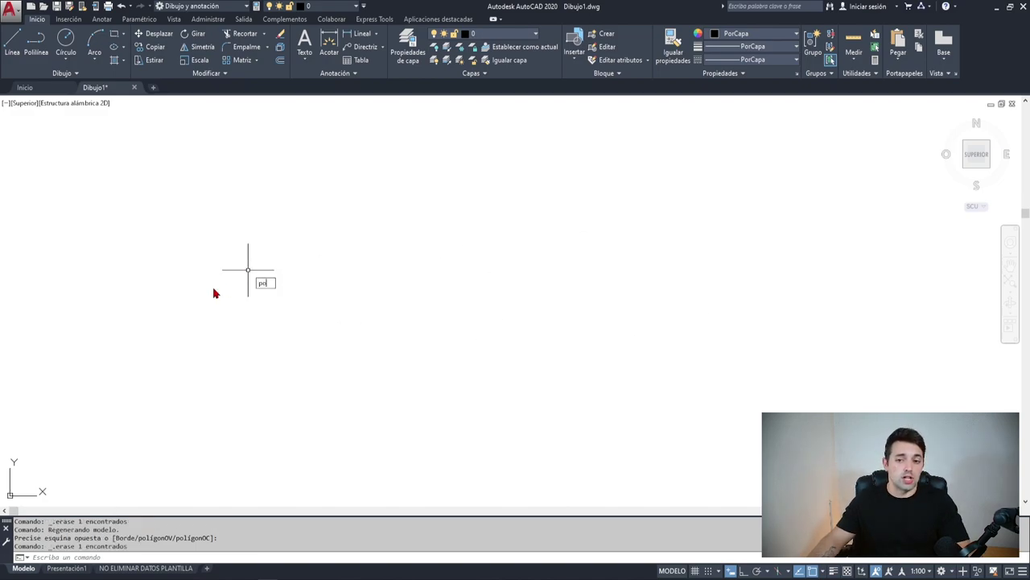
# - Draw an eight-vertex outline and close it back to its start with C
pyautogui.write('l')
pyautogui.press('Return')
pyautogui.click(301, 336)
pyautogui.click(351, 231)
pyautogui.click(474, 278)
pyautogui.click(512, 372)
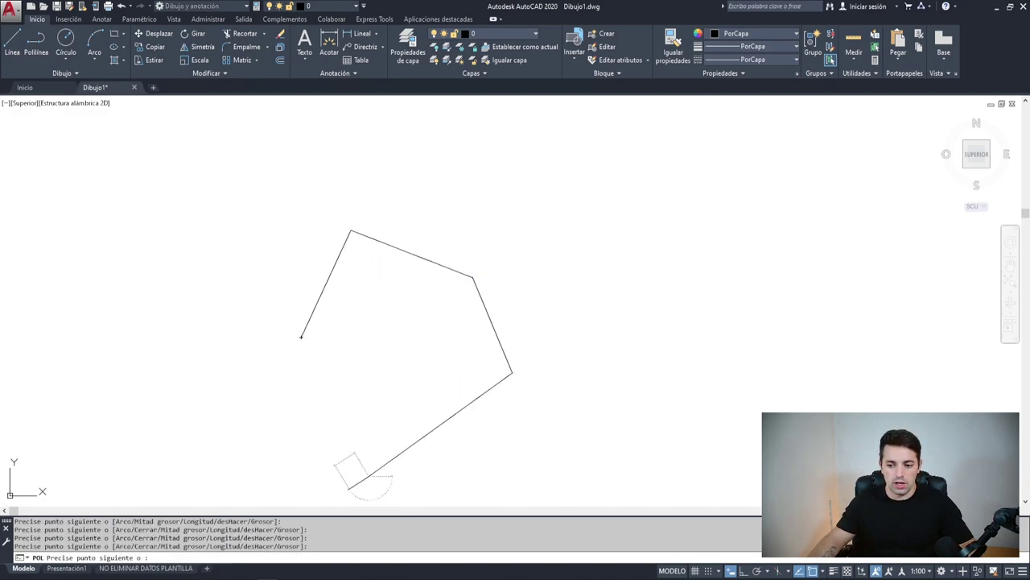
pyautogui.click(370, 475)
pyautogui.click(295, 462)
pyautogui.click(172, 392)
pyautogui.click(194, 326)
pyautogui.write('c')
pyautogui.press('Return')
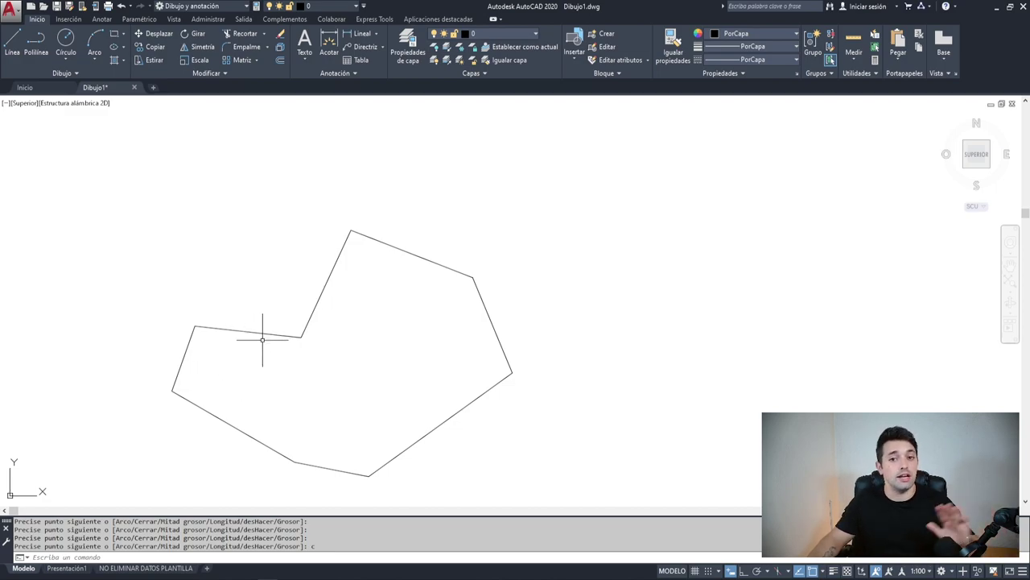
# - Select and deselect the outline, then start a circle with CI
pyautogui.click(184, 358)
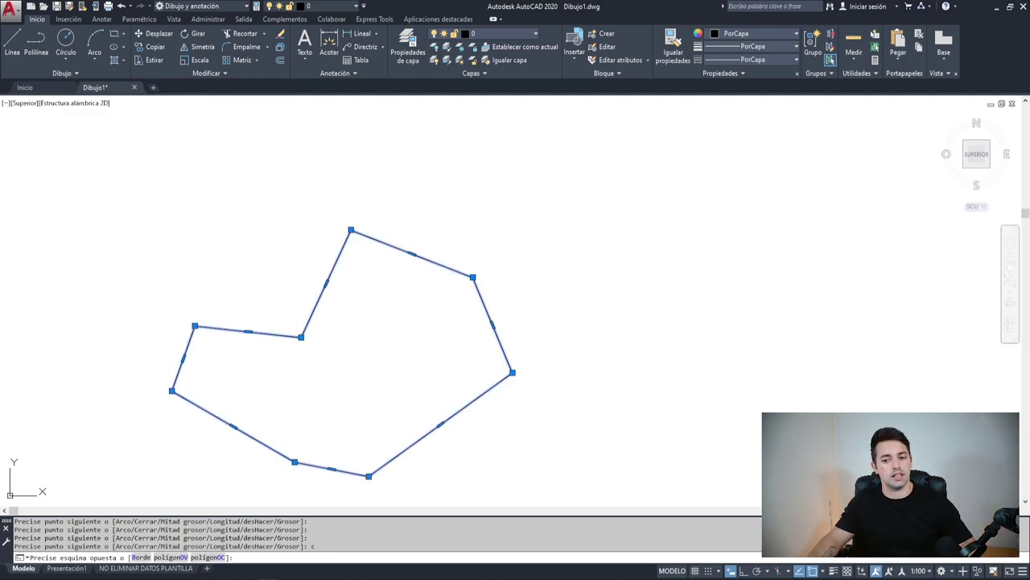
pyautogui.press('Escape')
pyautogui.press('Escape')
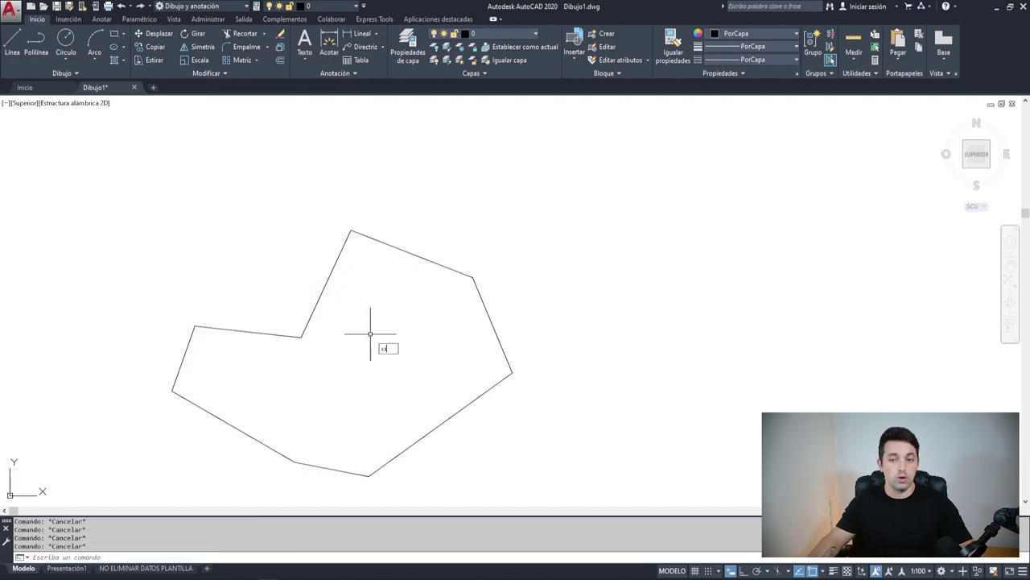
pyautogui.write('ci')
pyautogui.press('Return')
pyautogui.scroll(2, 218, 370)
pyautogui.write('gce')
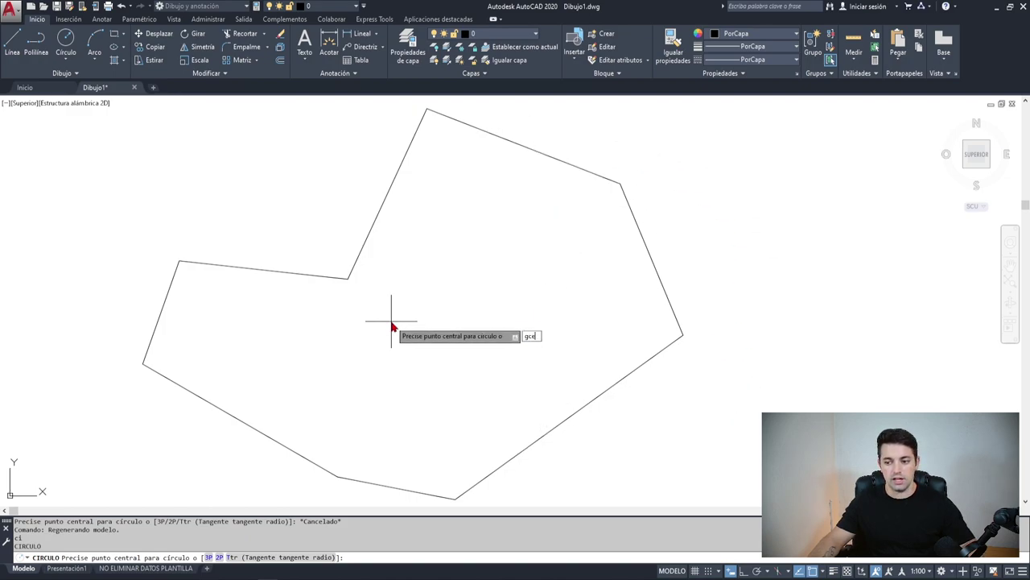
# - Draw a circle centred on the eight-sided polyline's geometric centre using the GCE snap, then set its radius
pyautogui.press('Return')
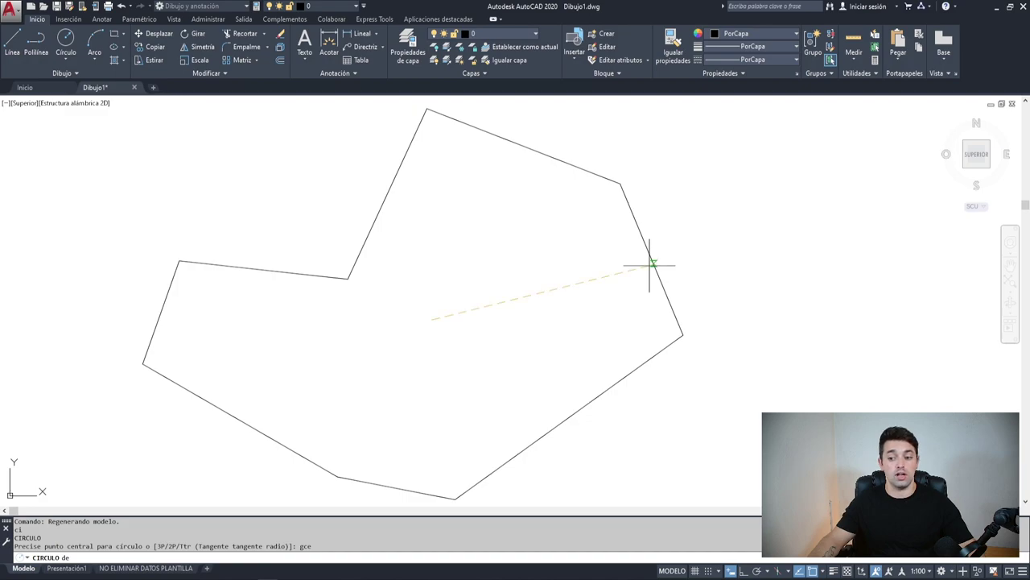
pyautogui.click(650, 264)
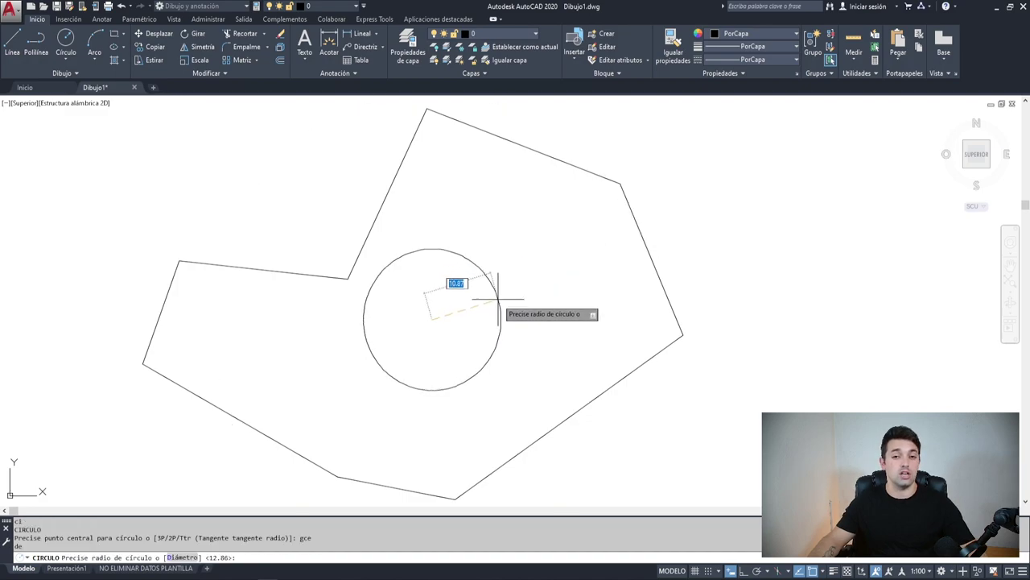
pyautogui.click(497, 299)
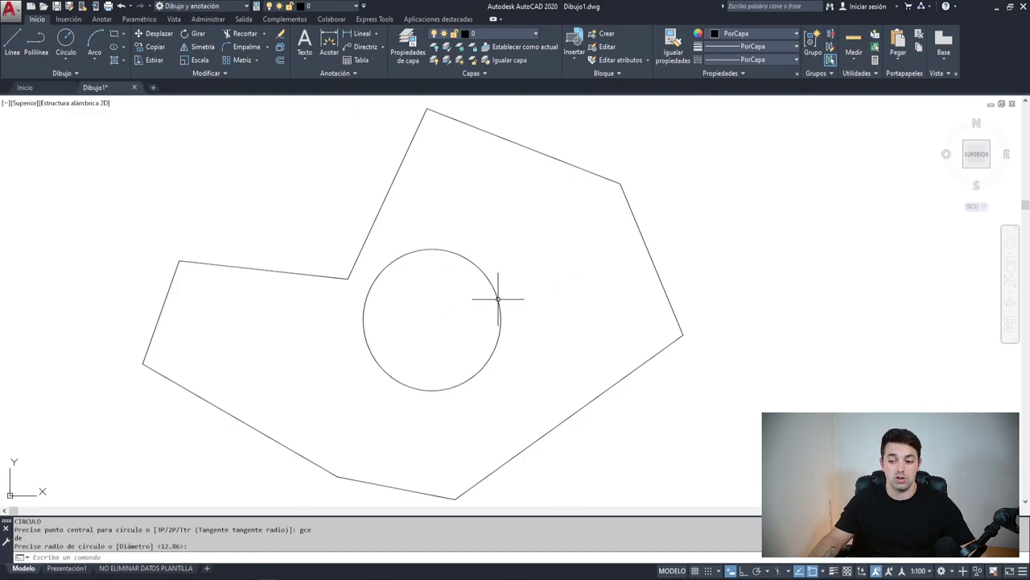